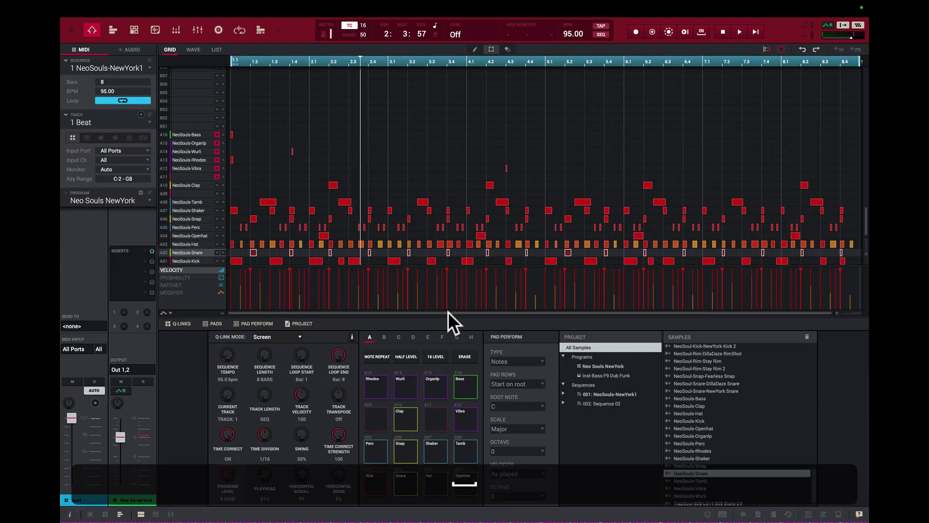
Step: Play and stop the NeoSouls sequence, then show the NeoSouls-Snare waveform on pad A02
key(space)
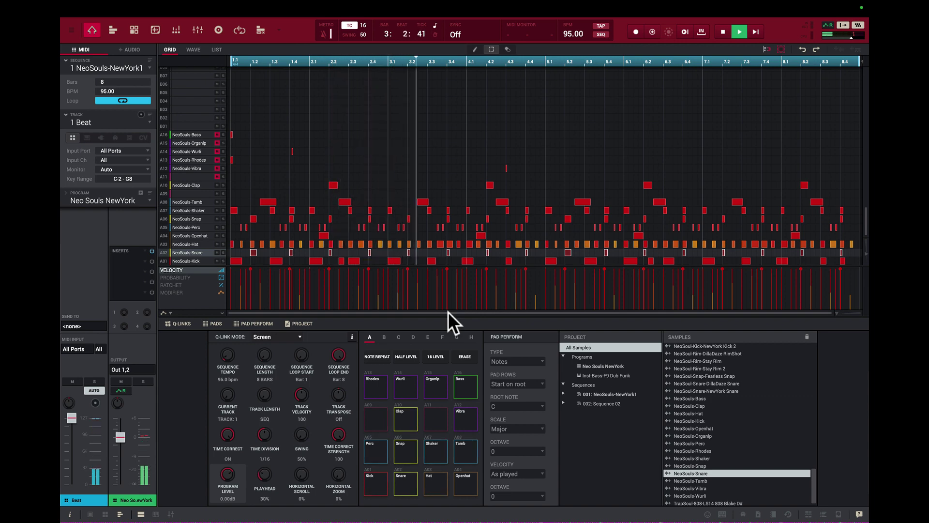
key(space)
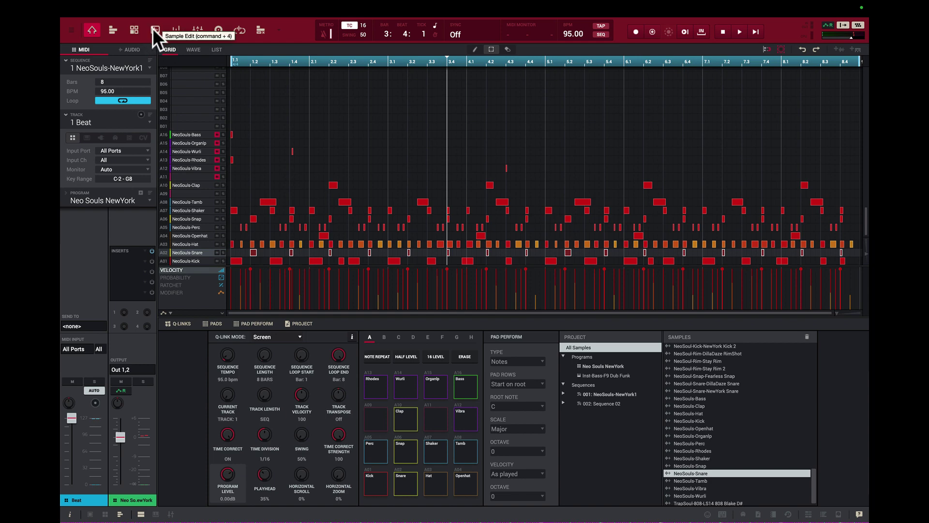
click(192, 48)
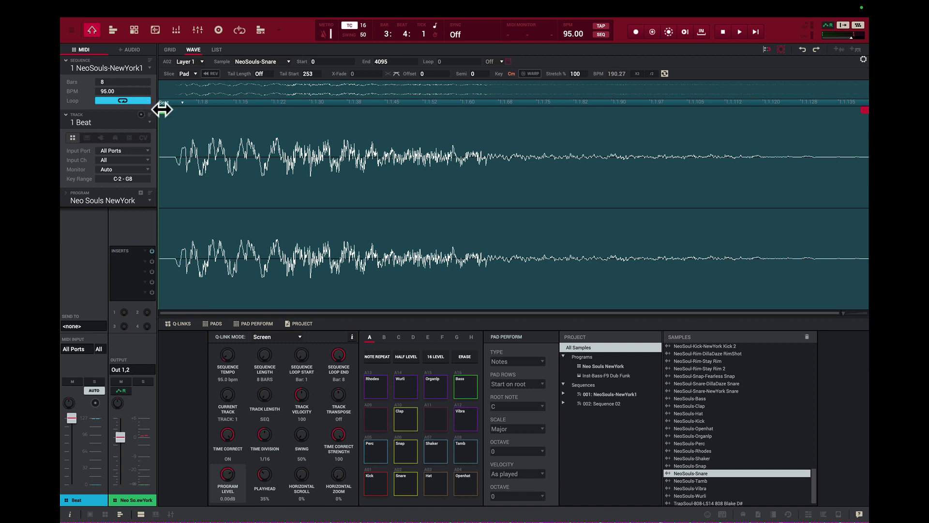
Step: Move the NeoSouls-Snare start marker from 0 to 70
drag(161, 110, 168, 111)
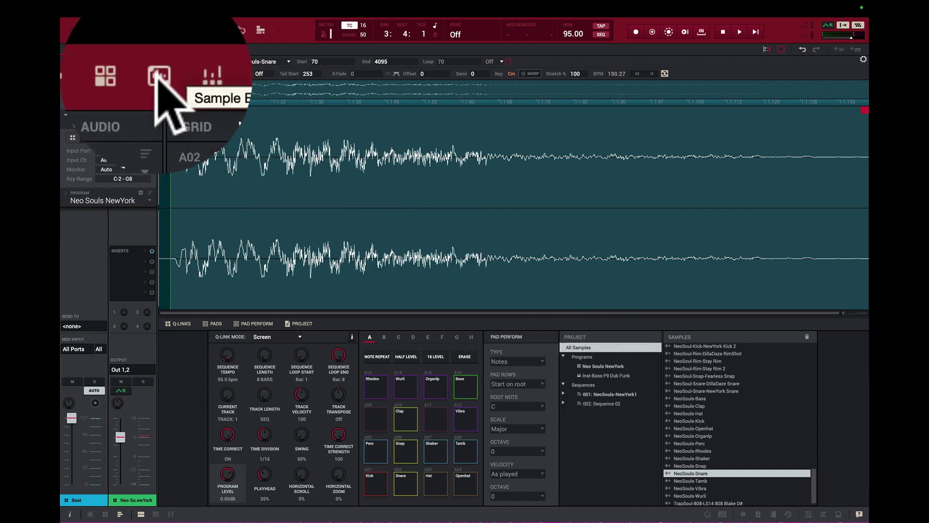
Step: In Sample Edit, pull the snare's end point in slightly and discard the audio outside
click(153, 29)
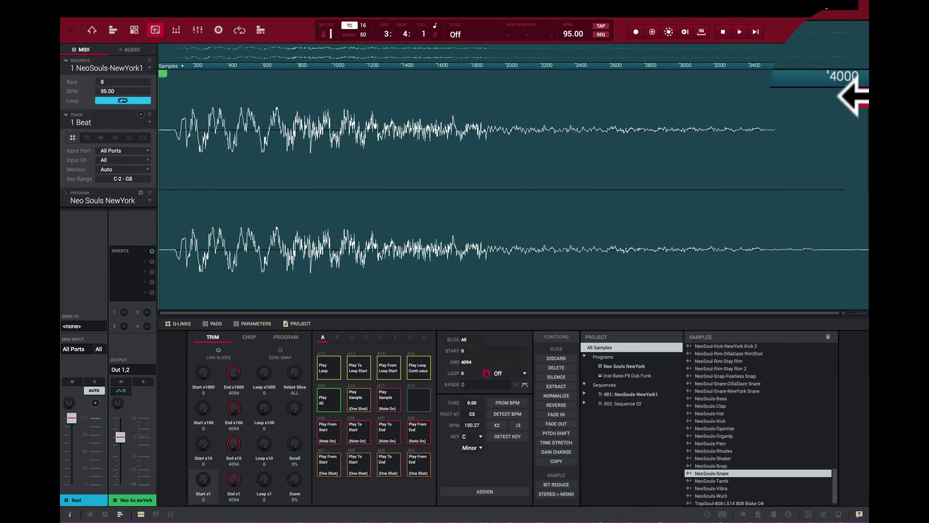
drag(861, 73, 860, 74)
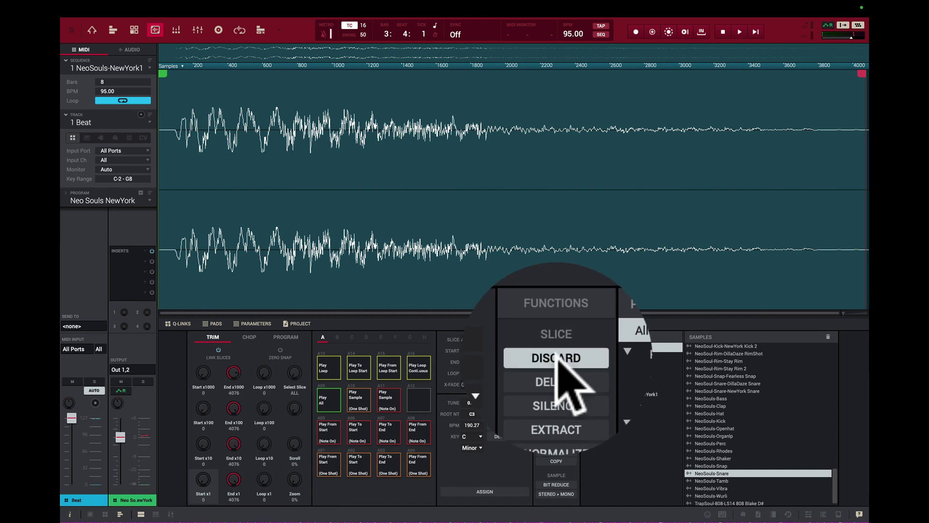
click(556, 358)
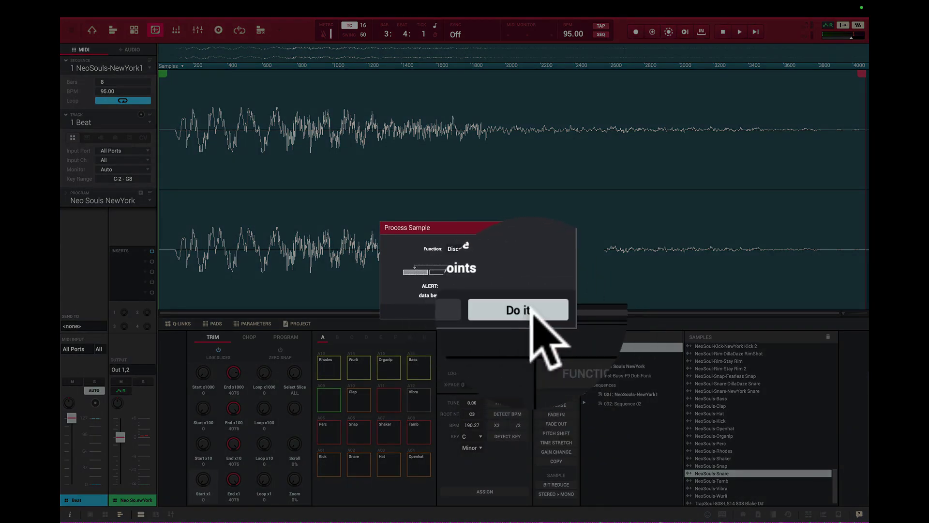
click(530, 308)
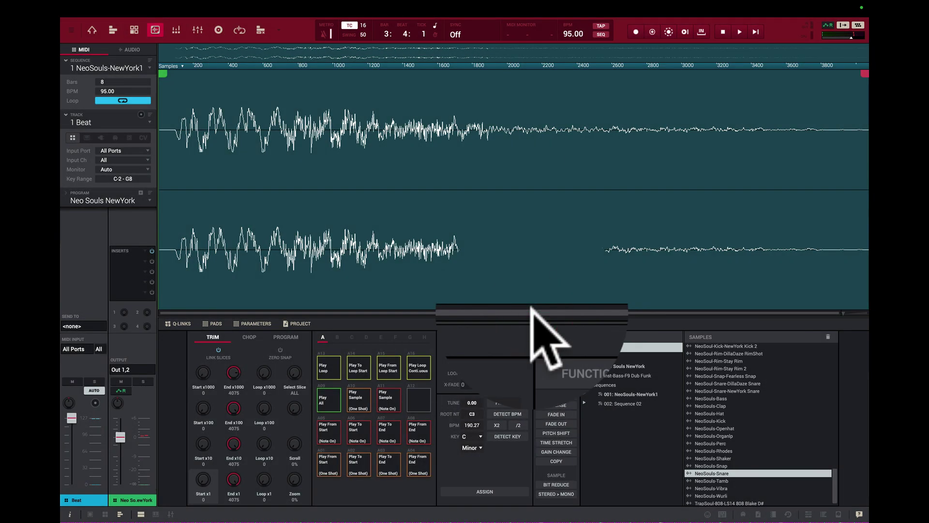
Step: Move the snare start past its silent lead-in, discard again, then normalize the snare
drag(162, 93, 176, 95)
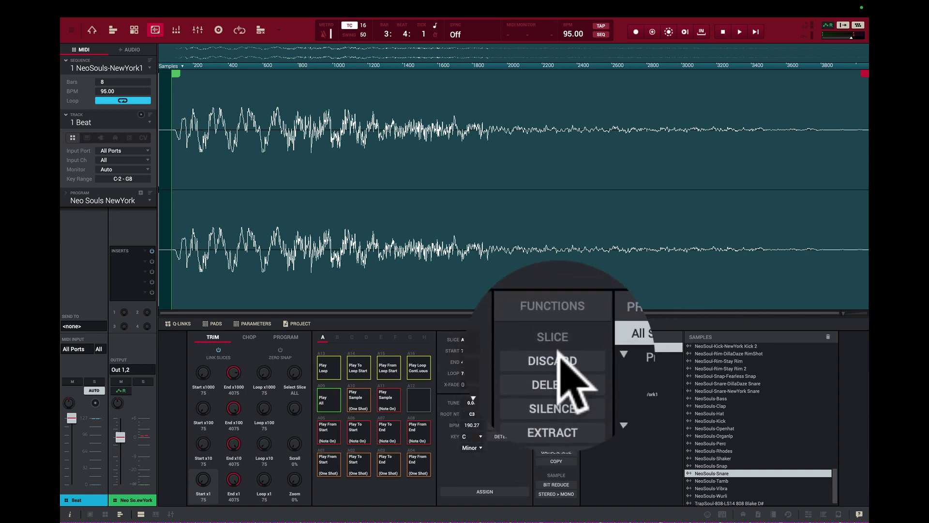
click(558, 352)
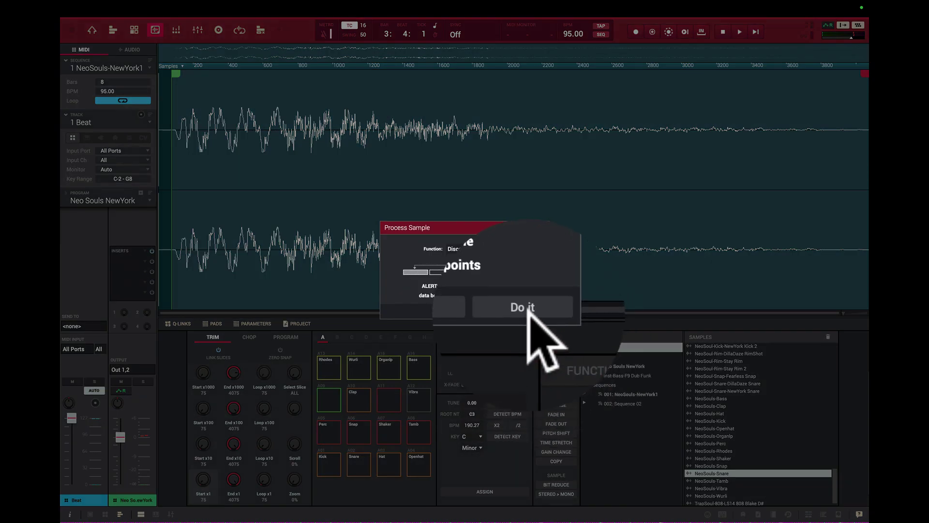
click(529, 308)
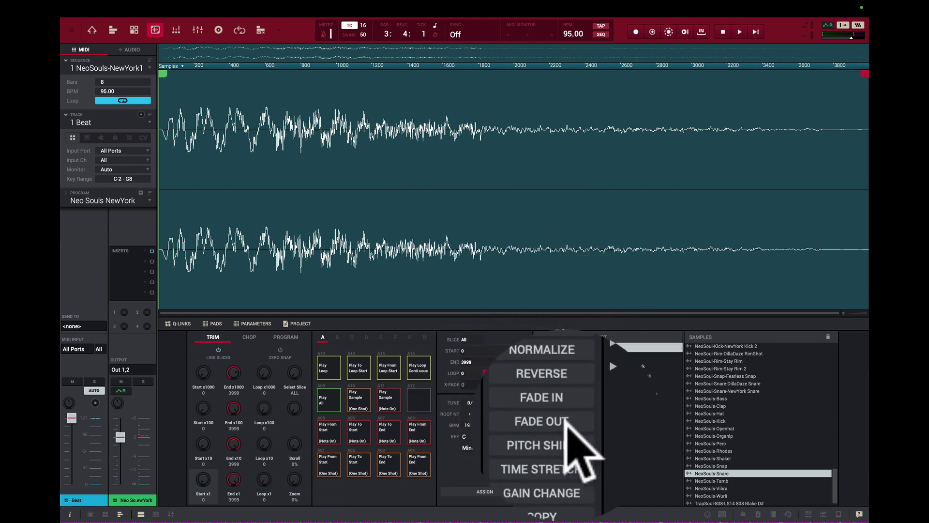
click(561, 396)
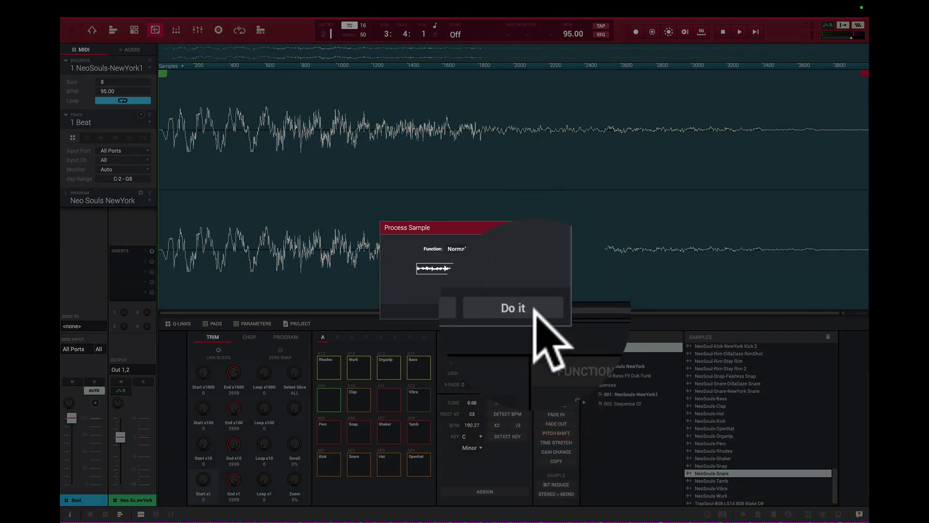
click(532, 308)
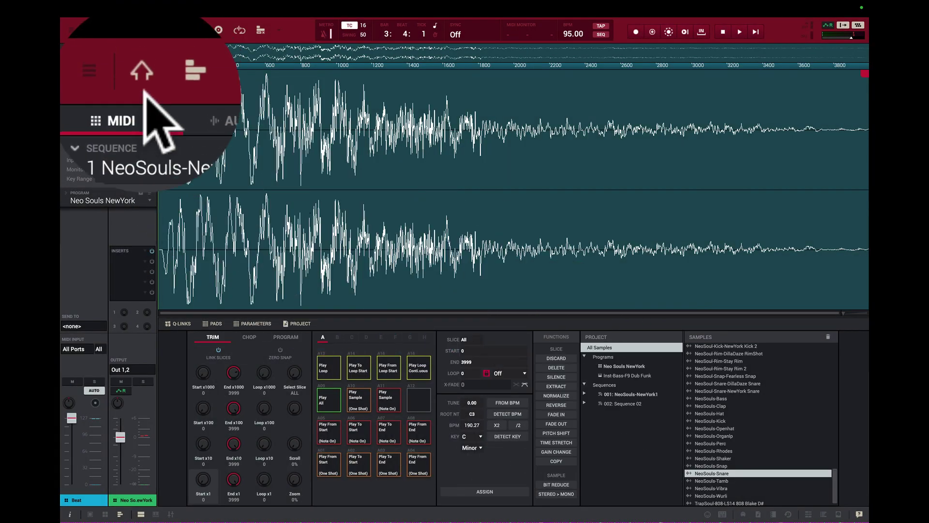
Step: Return to Main mode, stop playback, and audition the Kick, Snare, Hat, Openhat, Snap, Shaker and Perc pads
click(145, 90)
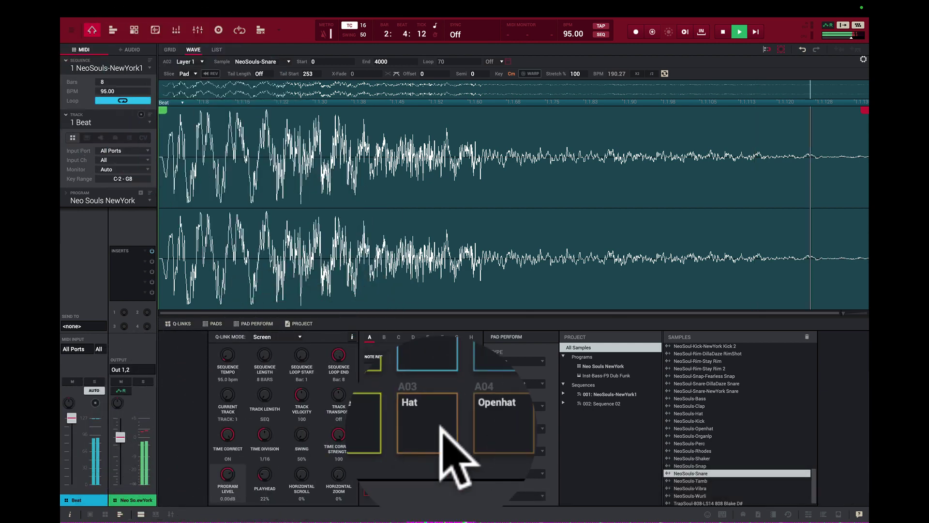
key(space)
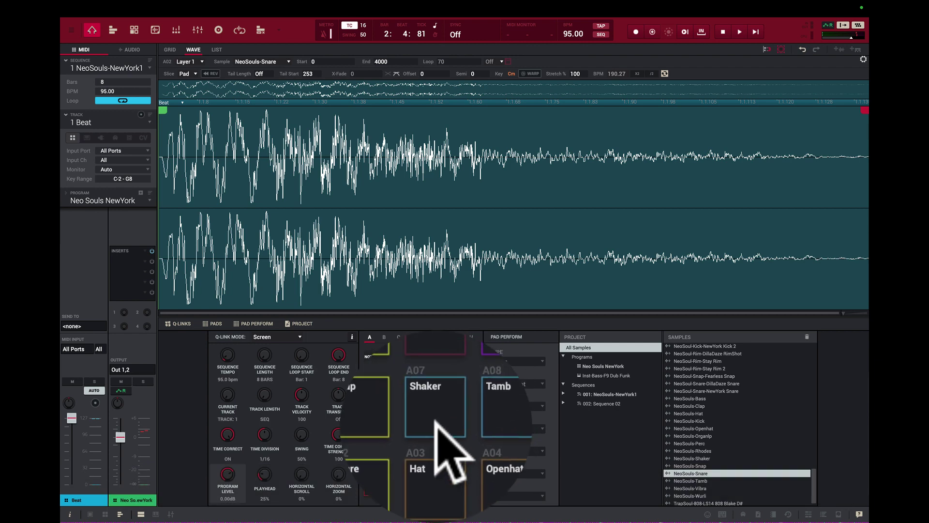
click(383, 430)
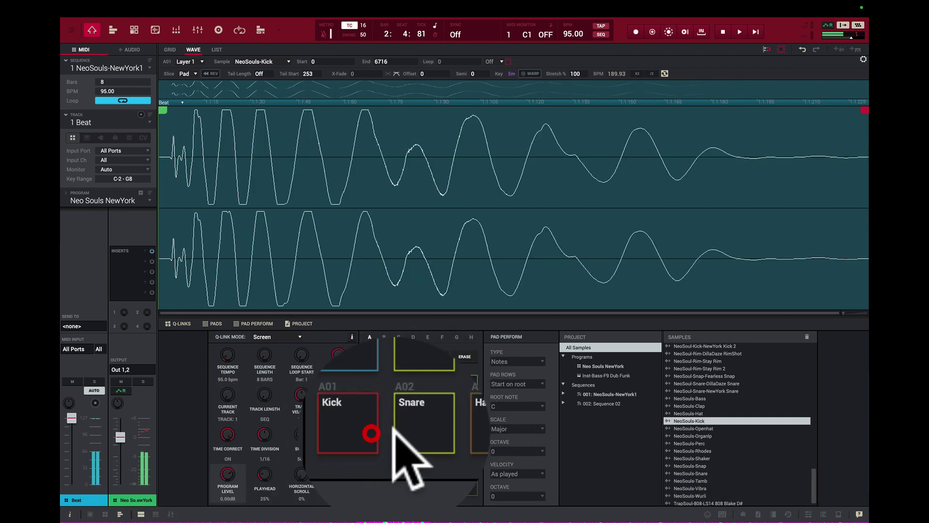
click(406, 426)
click(436, 429)
click(466, 434)
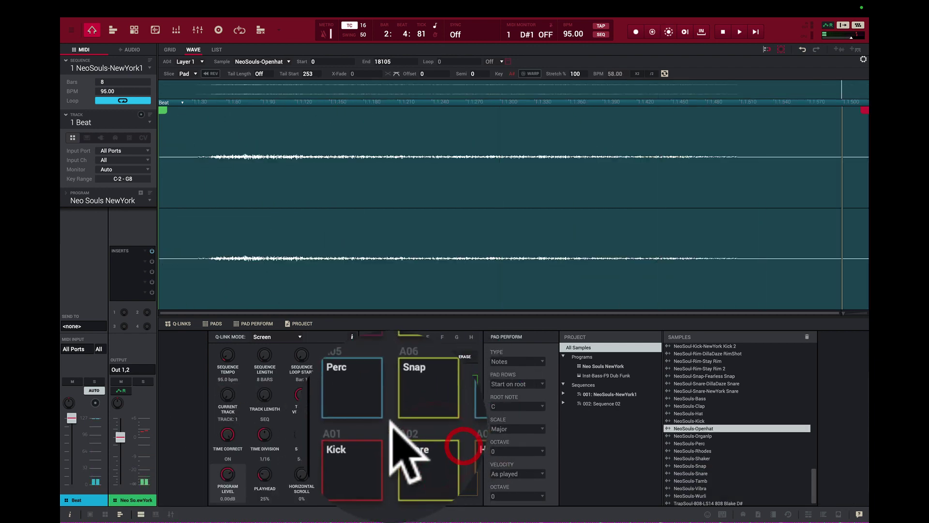
click(409, 370)
click(434, 373)
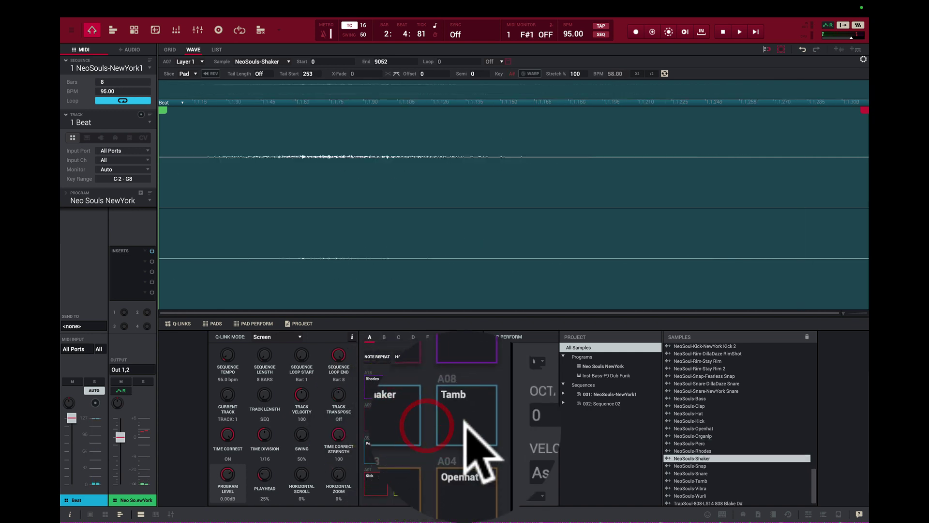
click(371, 425)
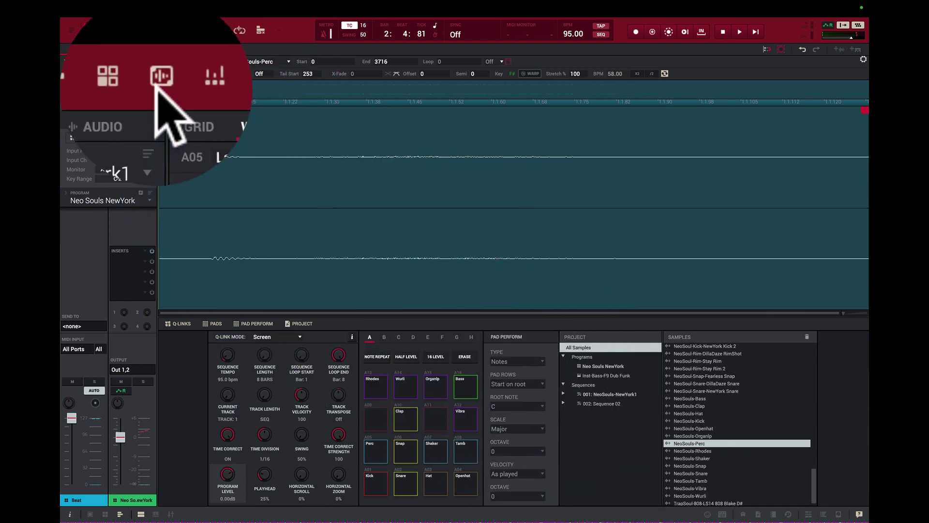
Step: Normalize the NeoSouls-Perc sample and play the sequence briefly to hear it
click(155, 30)
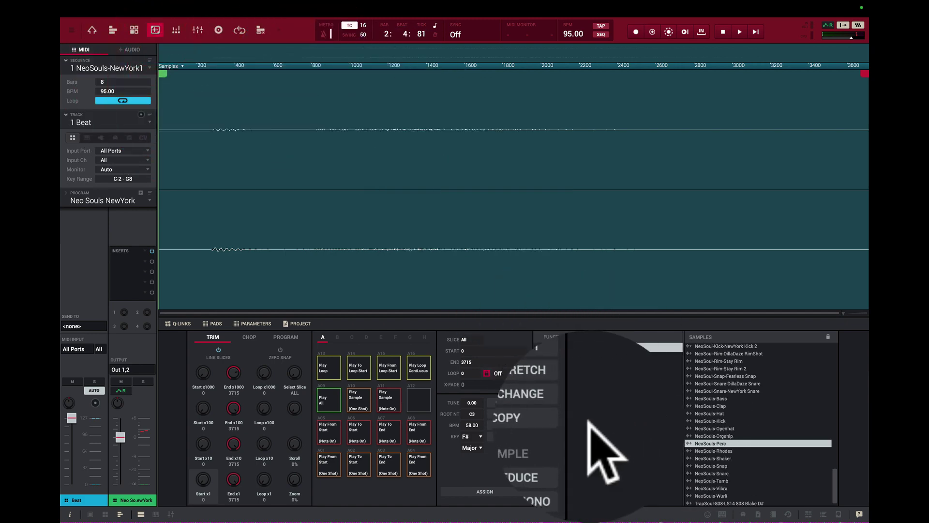
click(559, 394)
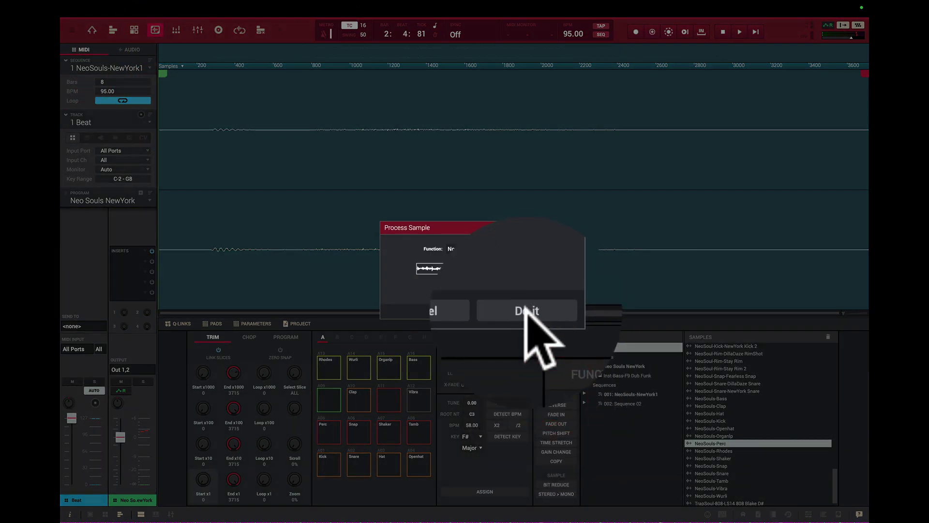
click(526, 311)
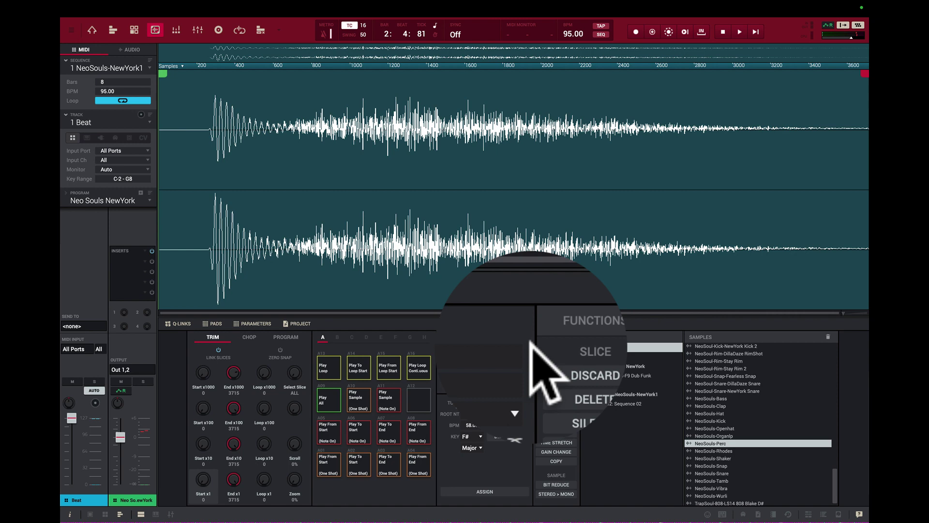
mouse_move(457, 517)
key(space)
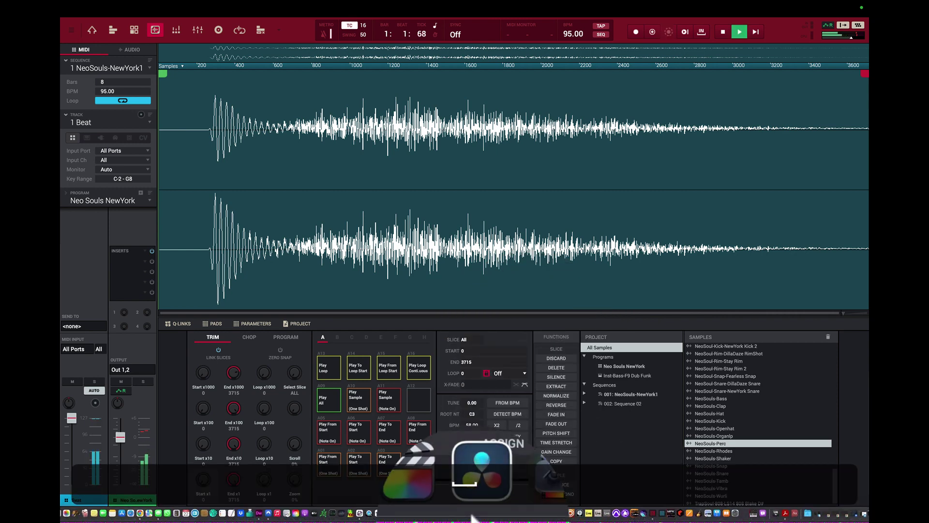
key(space)
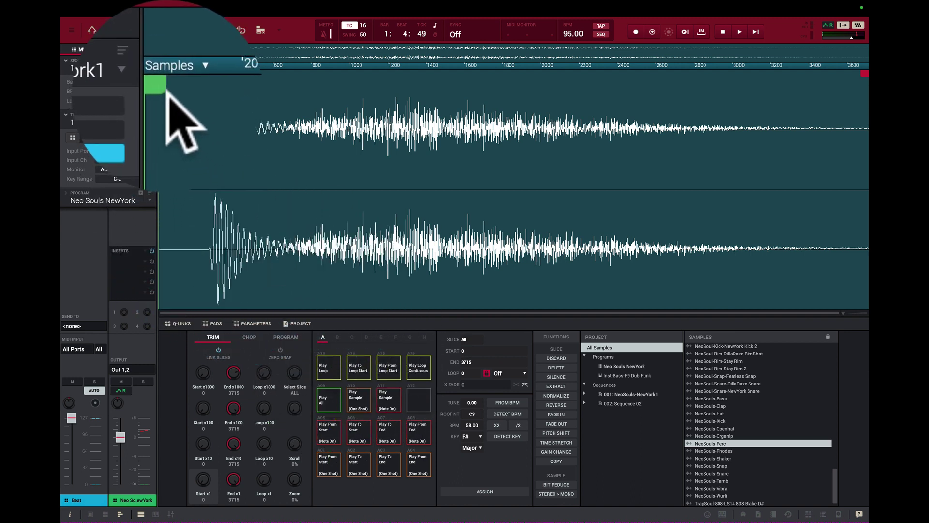
Step: Move the Perc start past its silent lead-in and discard the rest, leaving end 3479
drag(159, 96, 203, 96)
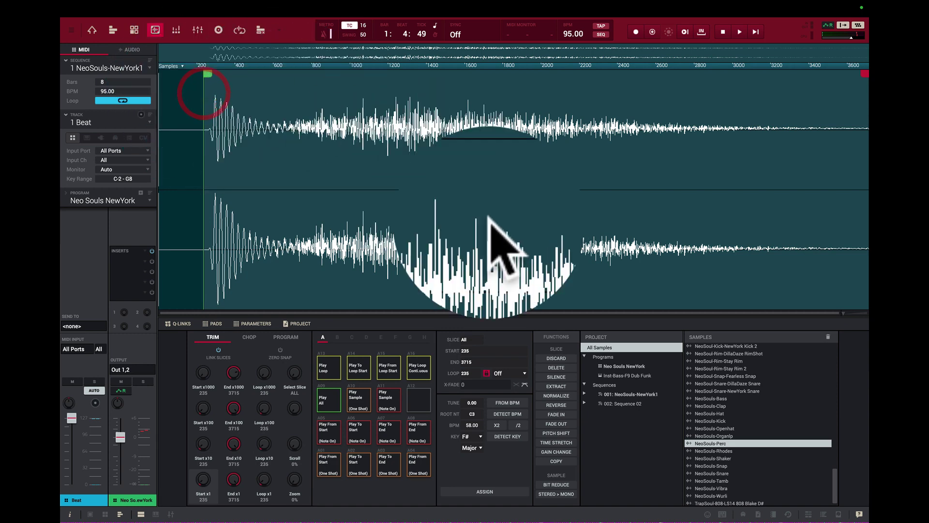
click(556, 358)
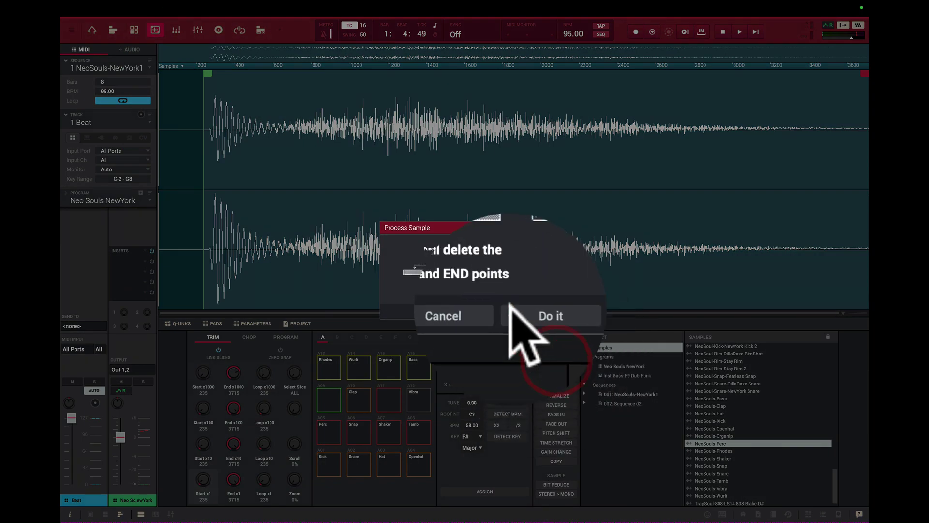
click(533, 310)
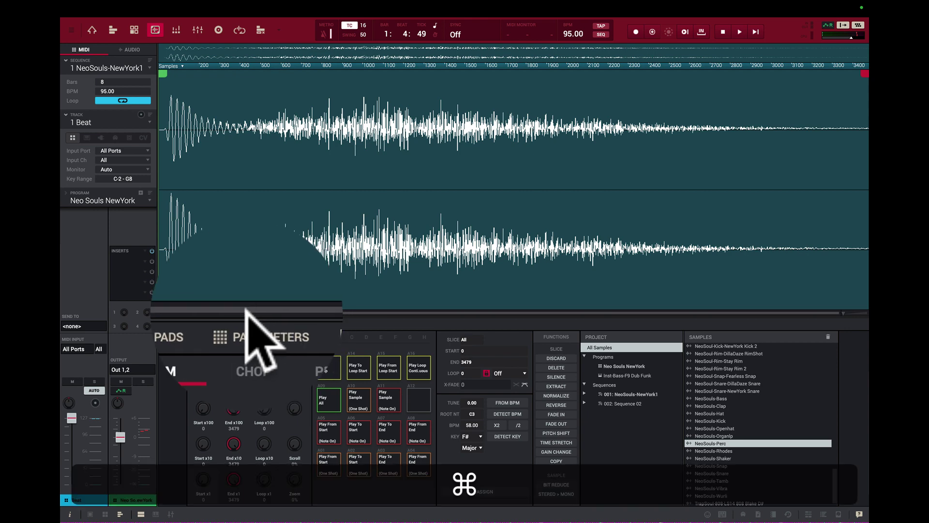
Step: Load AIR Para EQ into the Audio 001 track's first insert slot
click(92, 30)
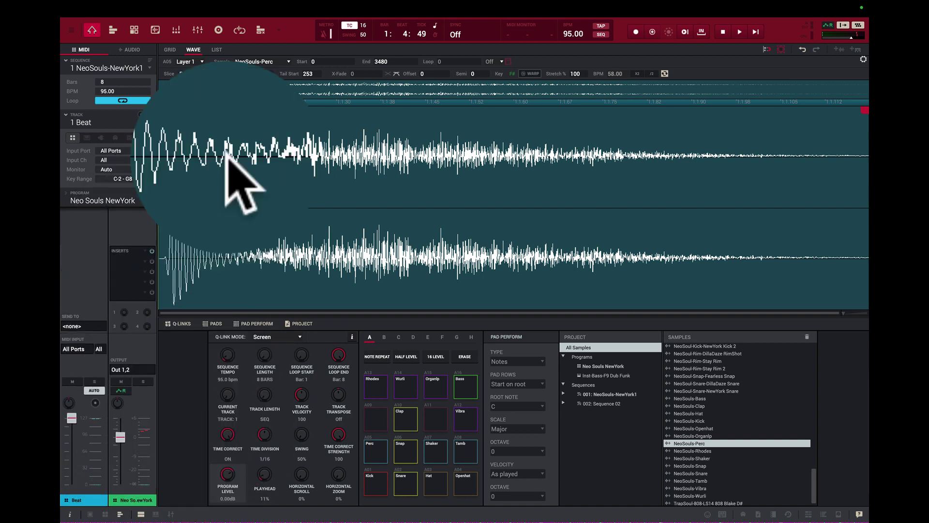
click(130, 50)
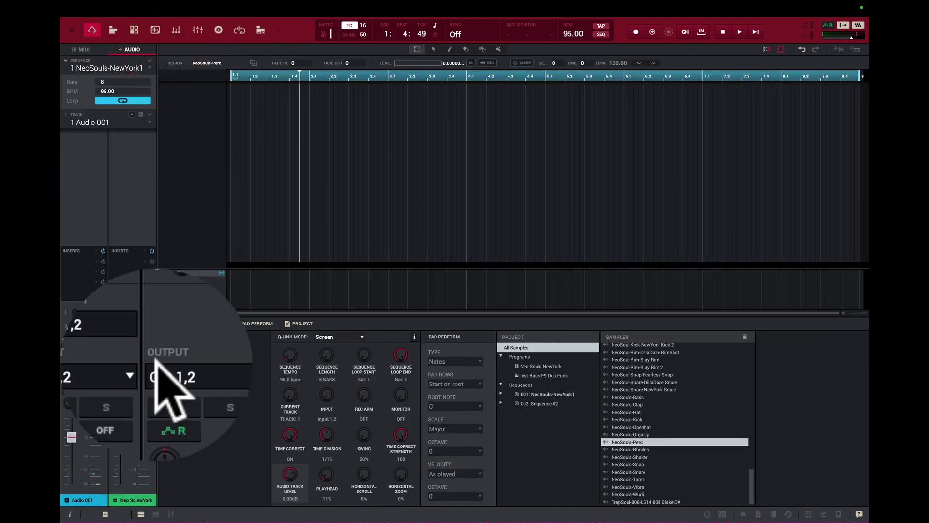
click(144, 255)
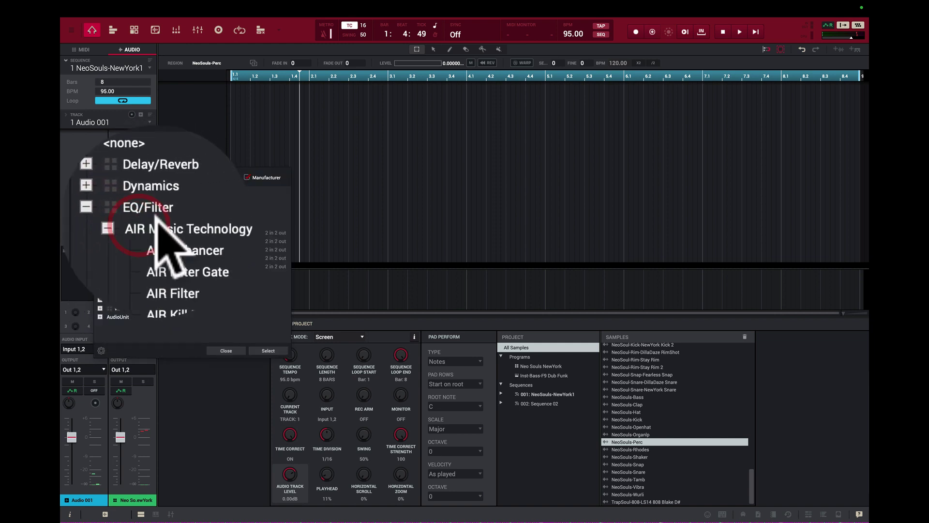
click(268, 350)
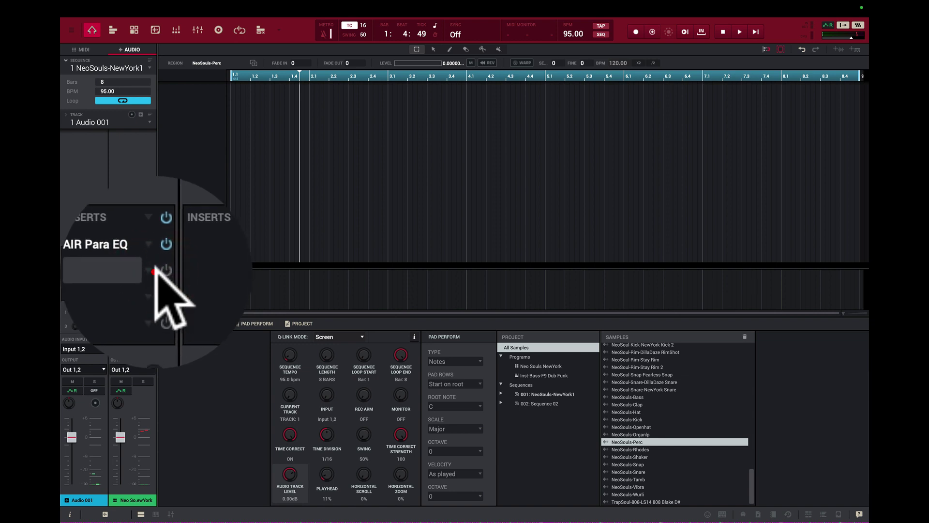
Step: Load Bus Compressor into Audio 001's second insert slot
click(156, 267)
click(156, 267)
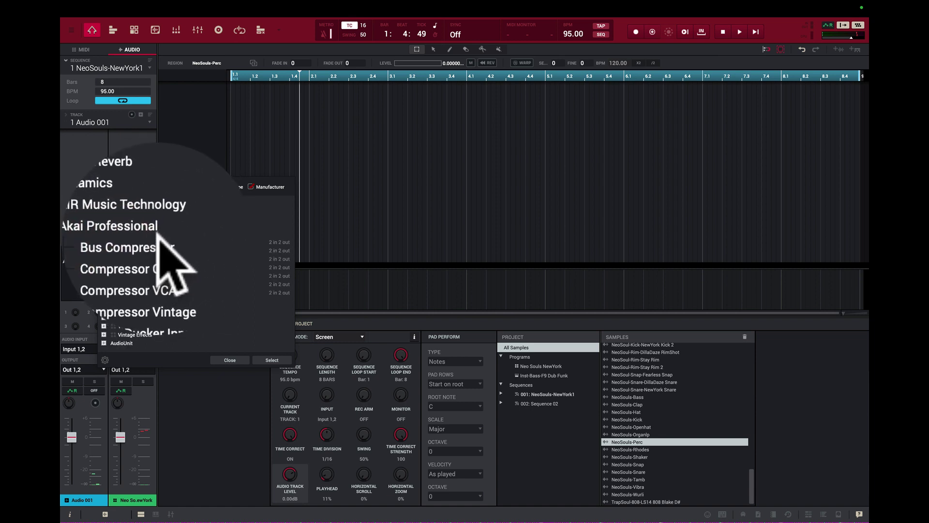
double_click(155, 242)
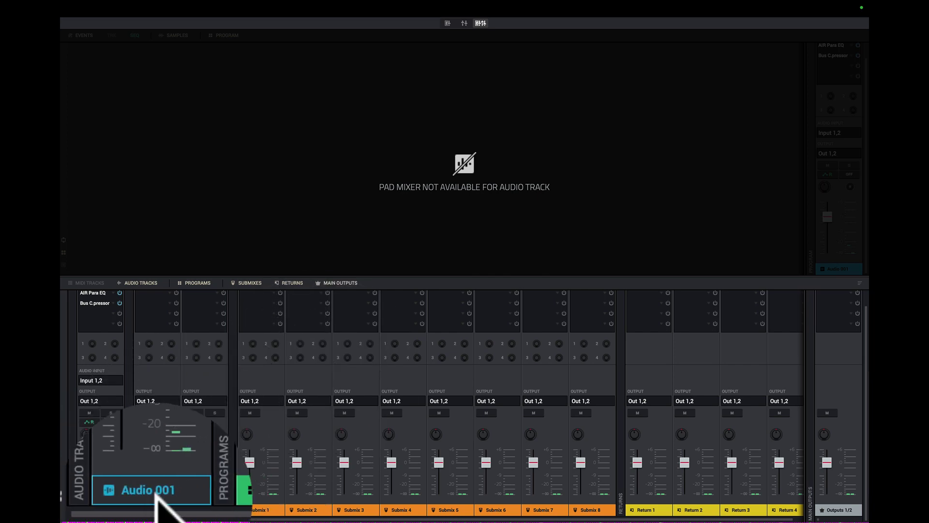
Step: Select the Beat MIDI track in GRID view and open the Mixer with Ctrl+Right
mouse_move(350, 442)
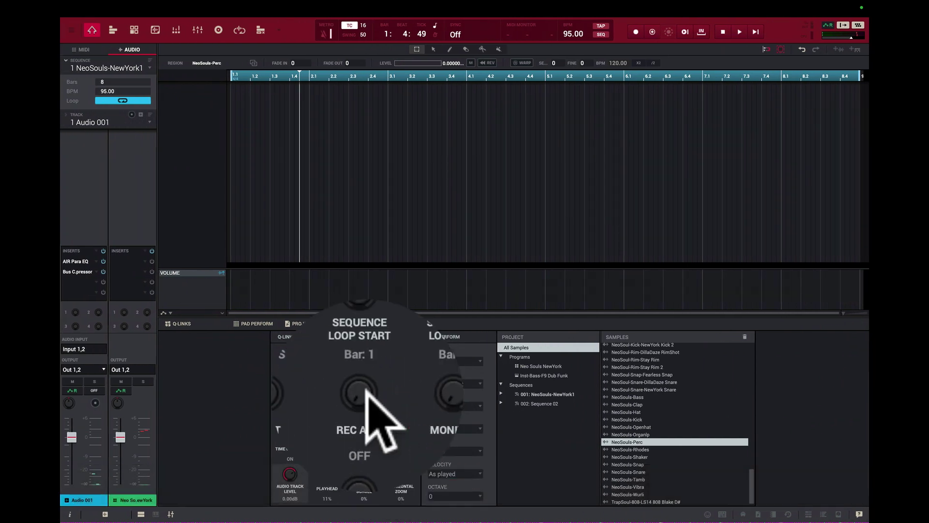
click(81, 49)
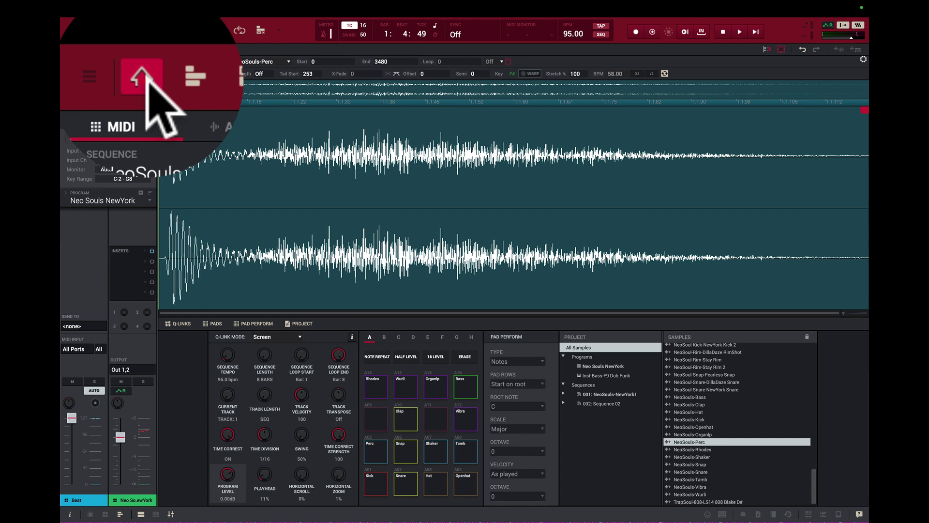
click(171, 51)
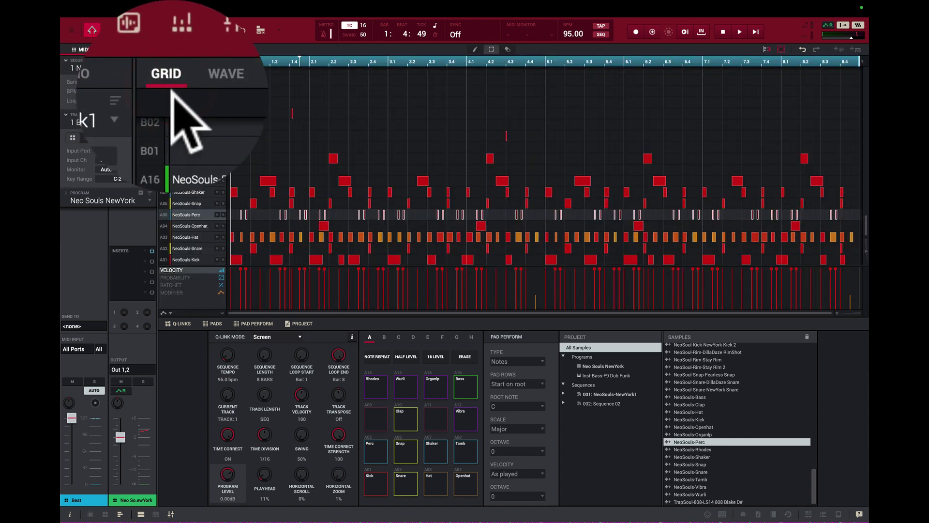
key(ctrl+Right)
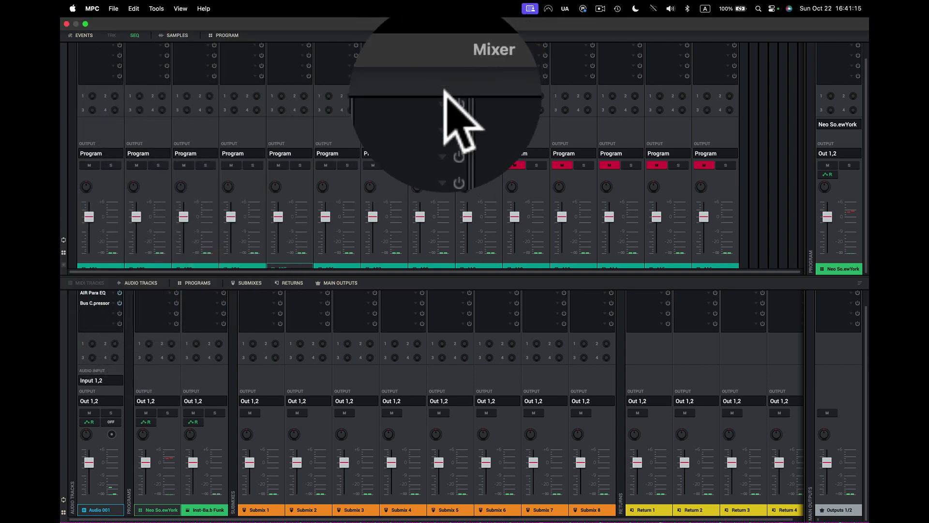
Step: Show full-height pad strips and load PEQ 4-Band into pad A01's first insert
click(448, 23)
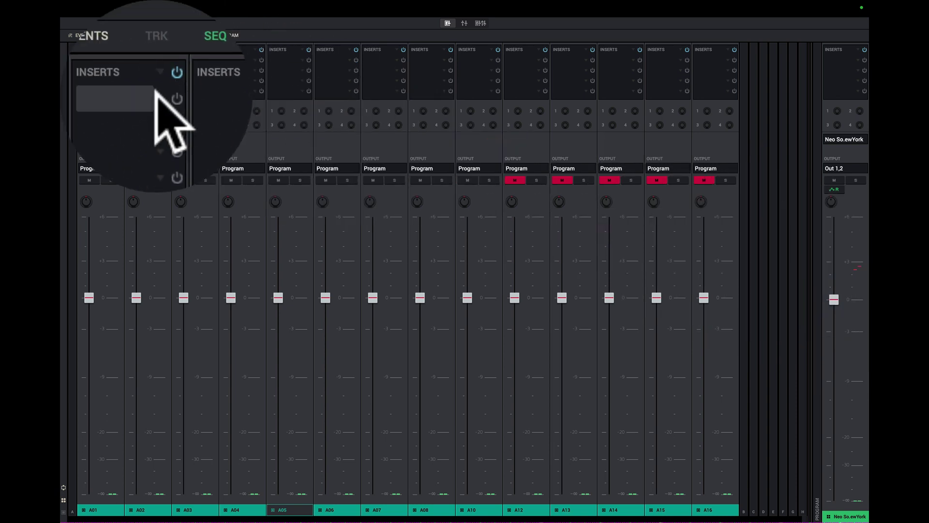
click(113, 56)
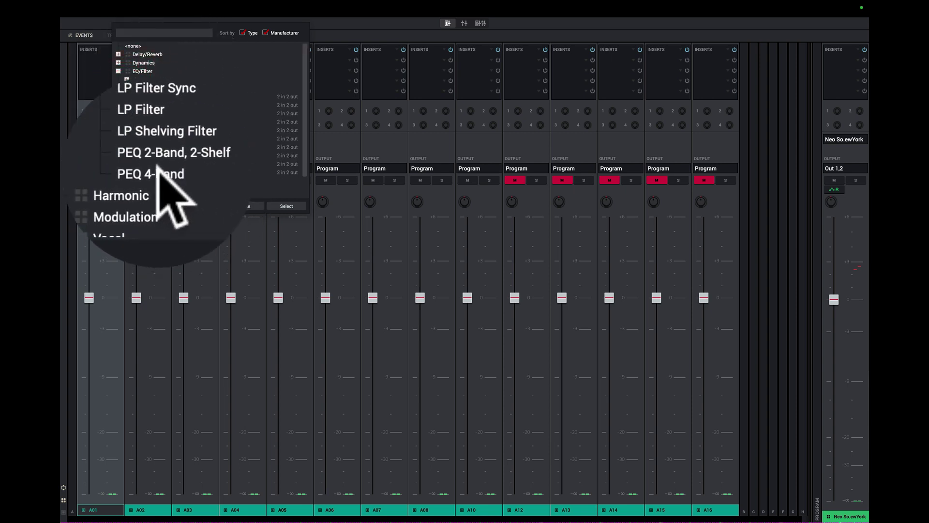
double_click(155, 171)
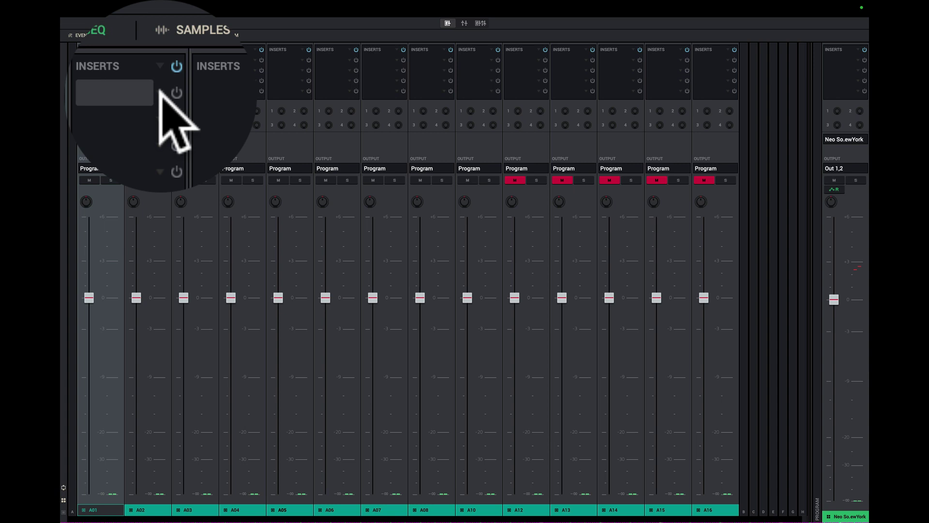
click(159, 93)
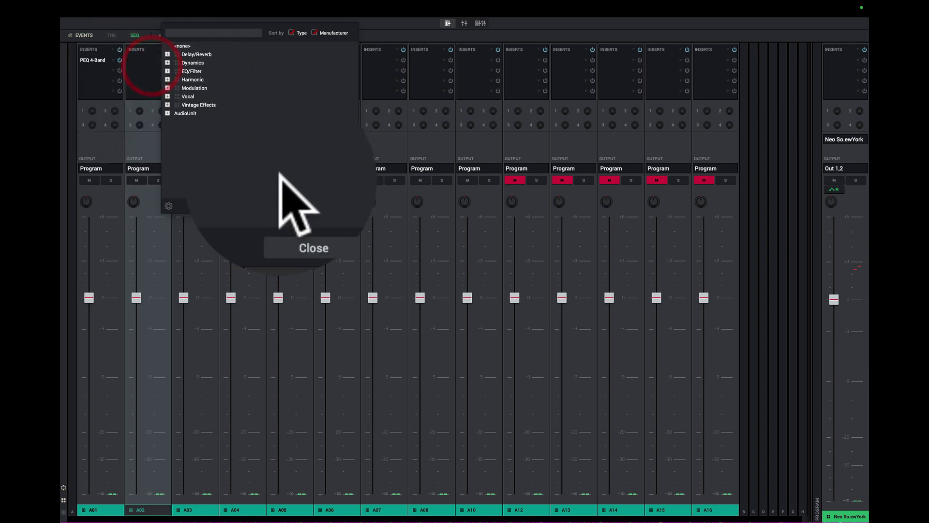
click(294, 206)
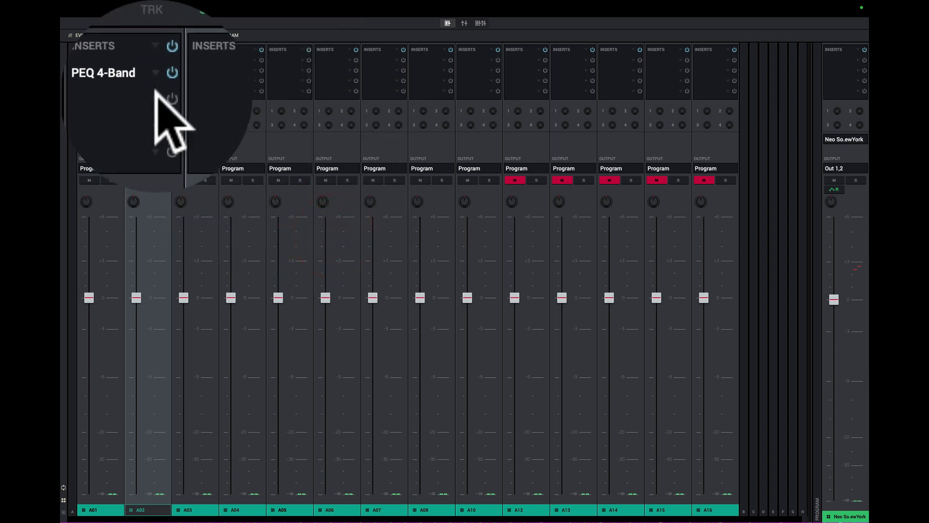
Step: Add Bus Compressor to A01's second insert and open the PEQ 4-Band settings
click(110, 70)
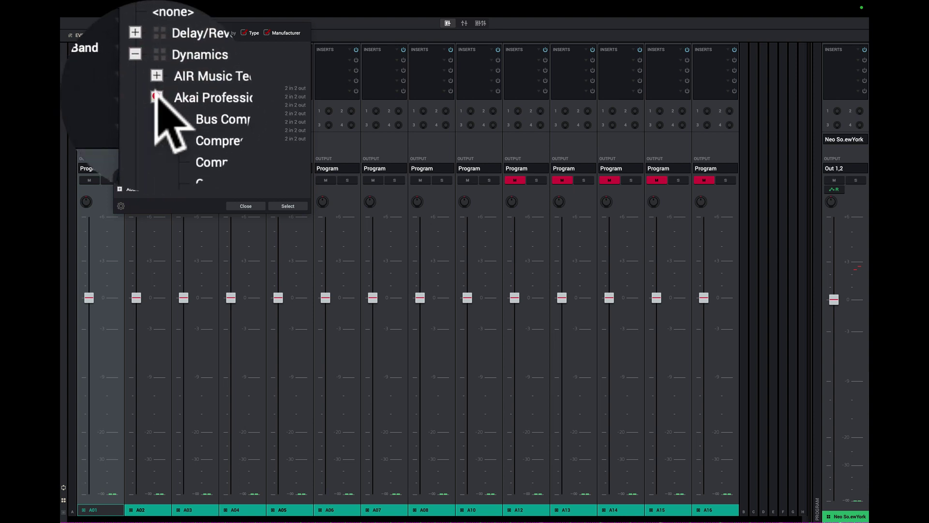
double_click(154, 87)
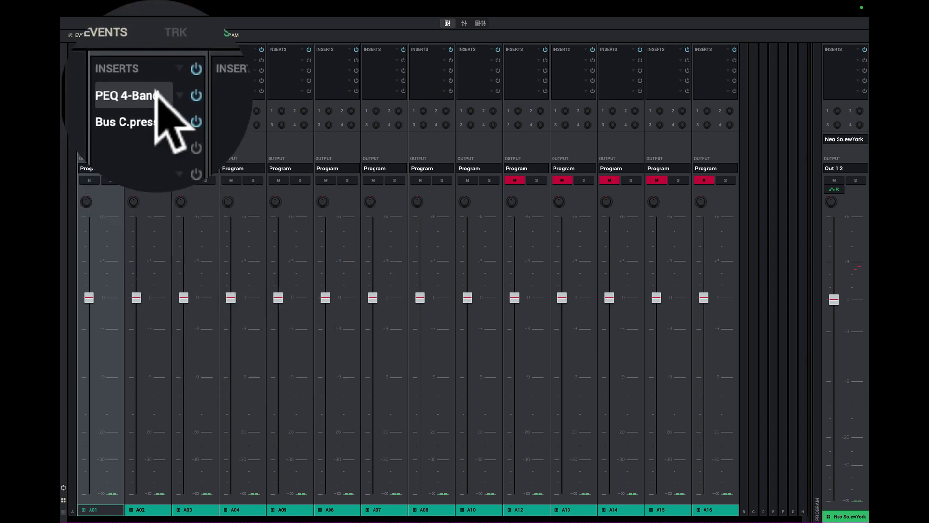
click(103, 60)
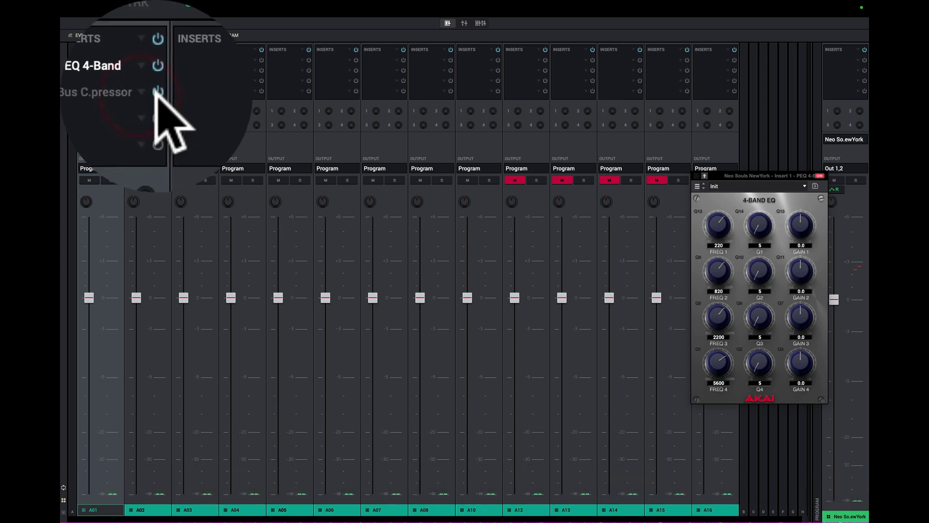
Step: Option-copy A01's PEQ 4-Band and Bus Compressor inserts onto the other pad channels, then close the EQ window
key(alt)
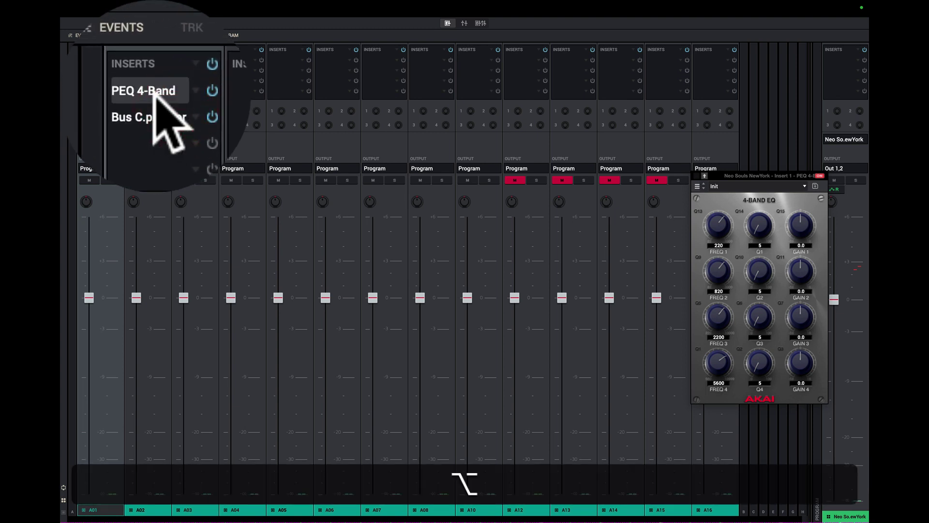
alt+click(129, 60)
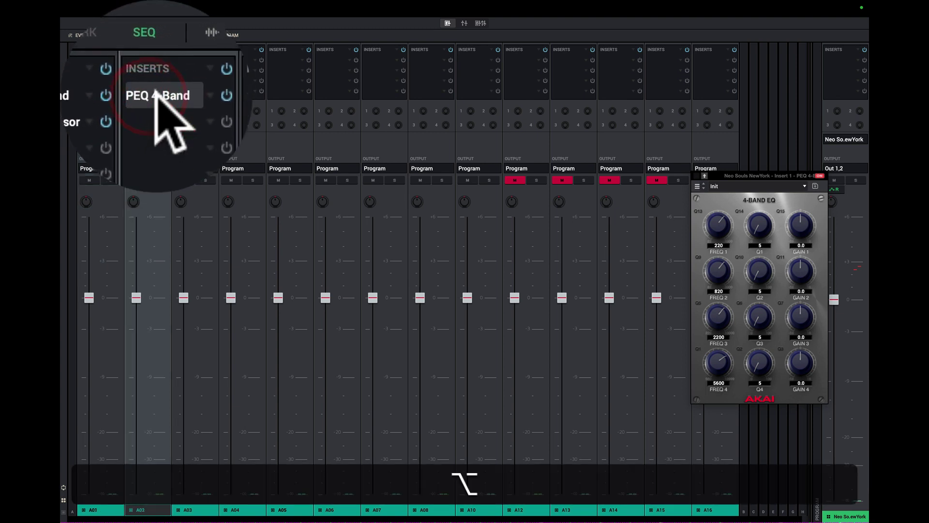
drag(126, 59, 659, 61)
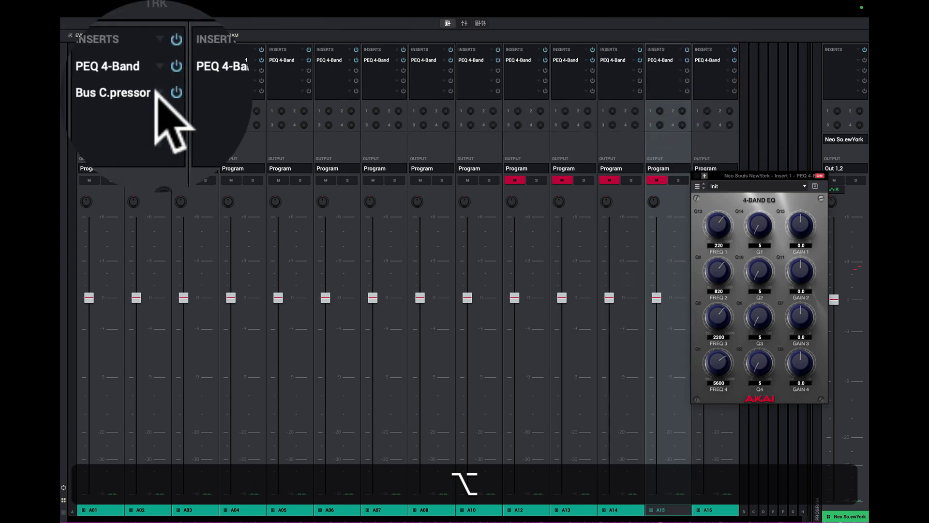
drag(99, 69, 654, 72)
click(678, 175)
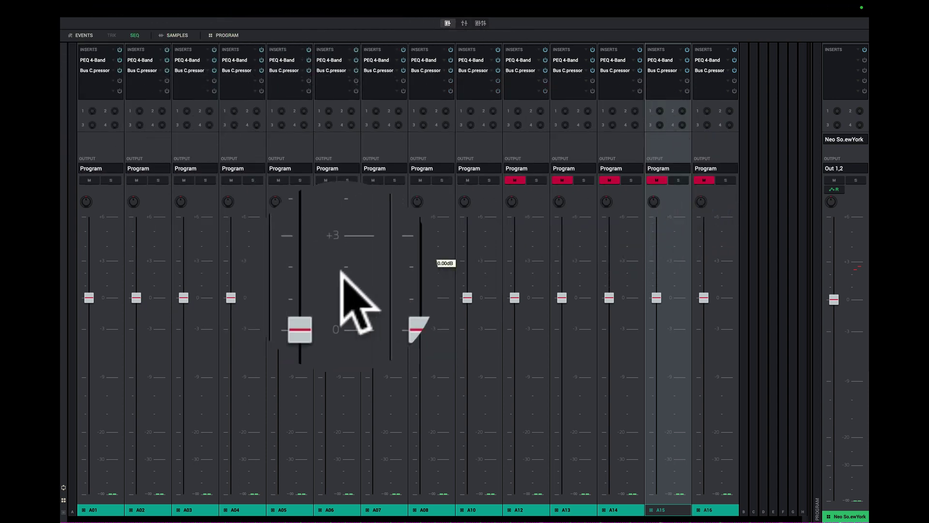
mouse_move(334, 288)
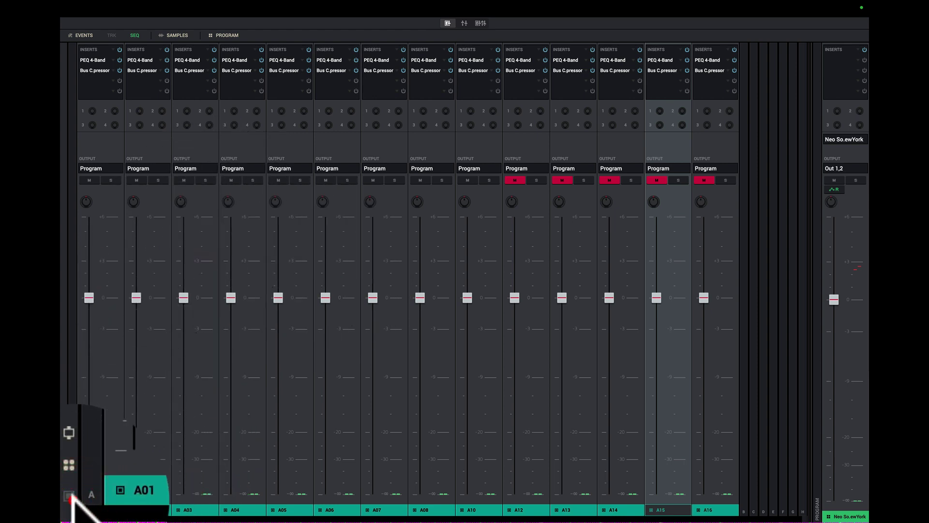
click(69, 494)
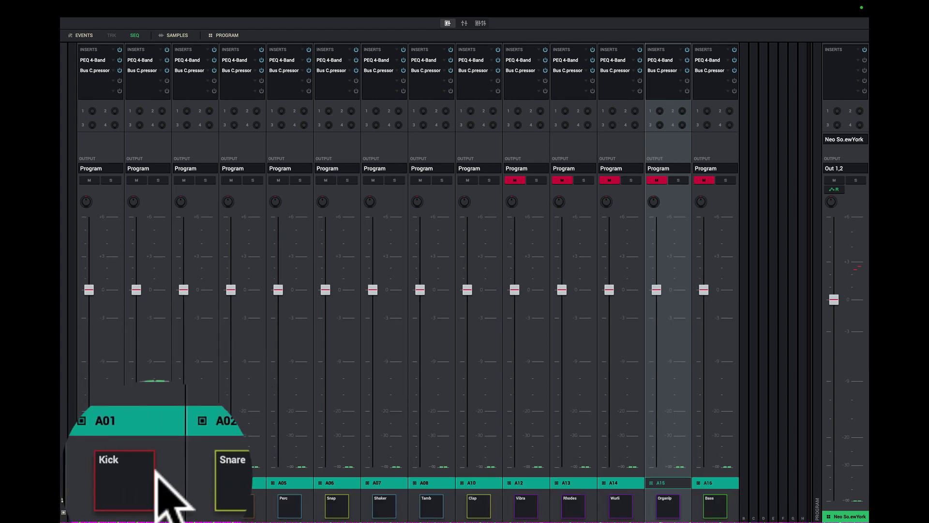
click(104, 498)
click(150, 498)
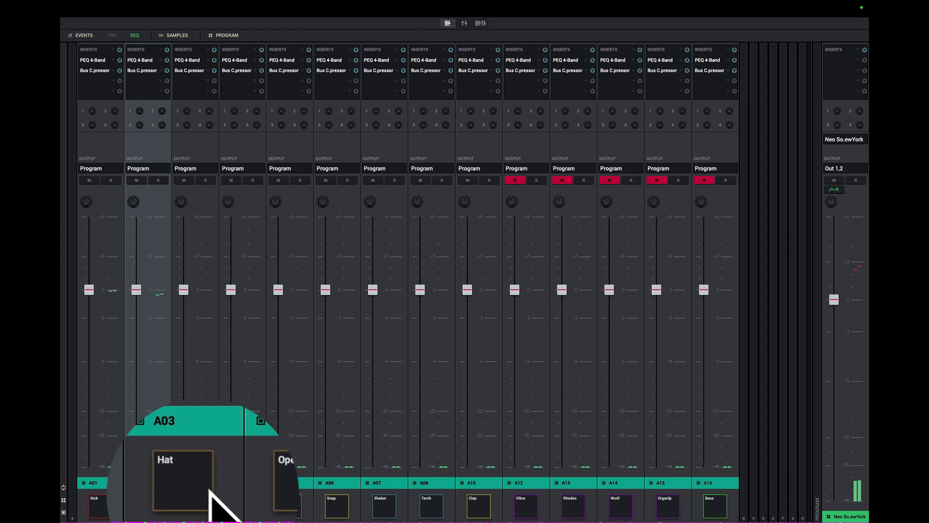
click(196, 503)
click(242, 503)
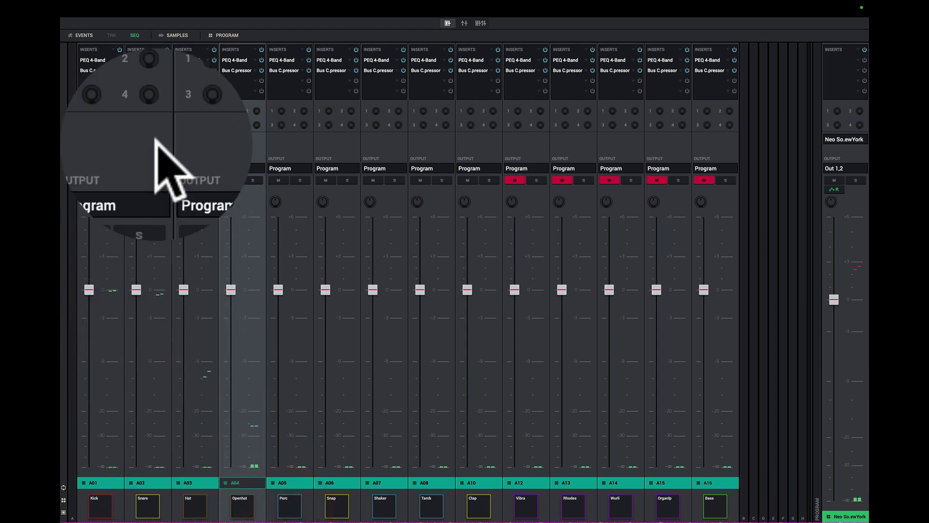
click(116, 61)
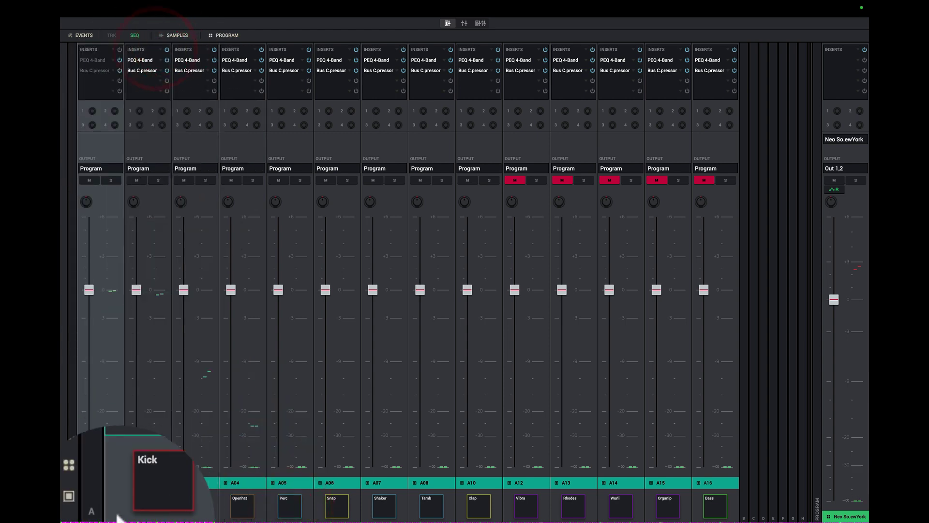
click(99, 496)
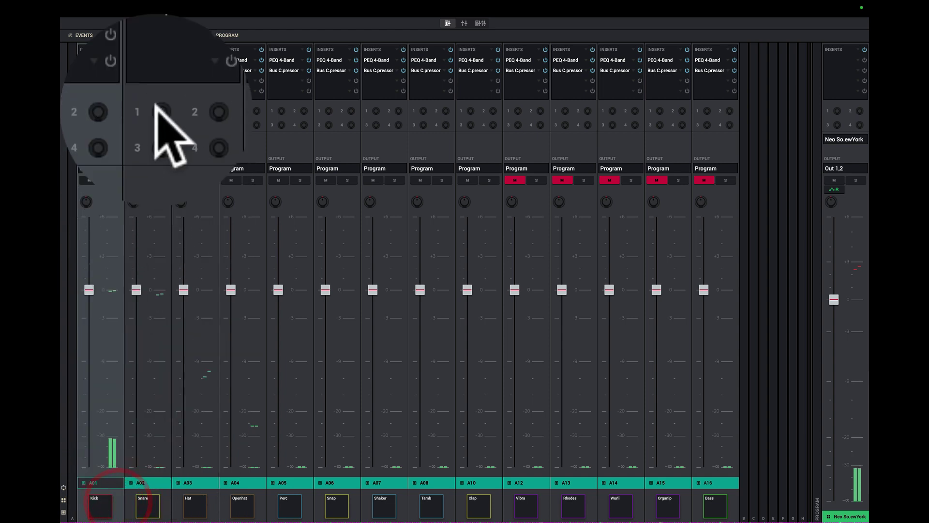
click(119, 49)
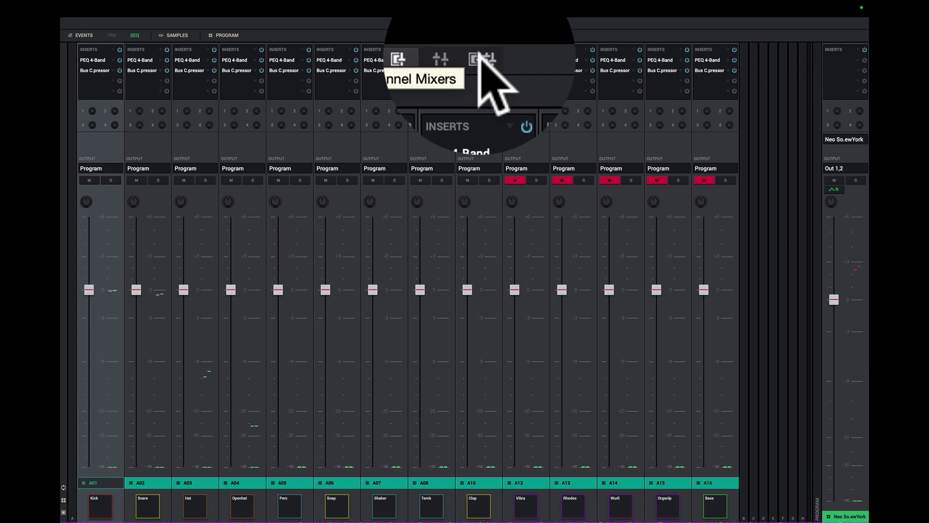
Step: Show the channel mixer strips, lower Main Outputs slightly, and enlarge the lower mixer to reveal inserts
click(481, 23)
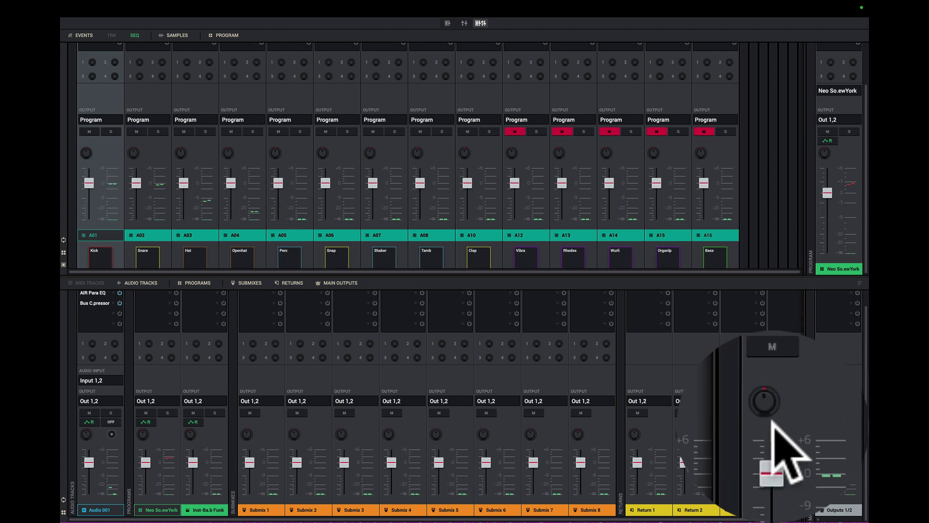
drag(774, 423, 774, 428)
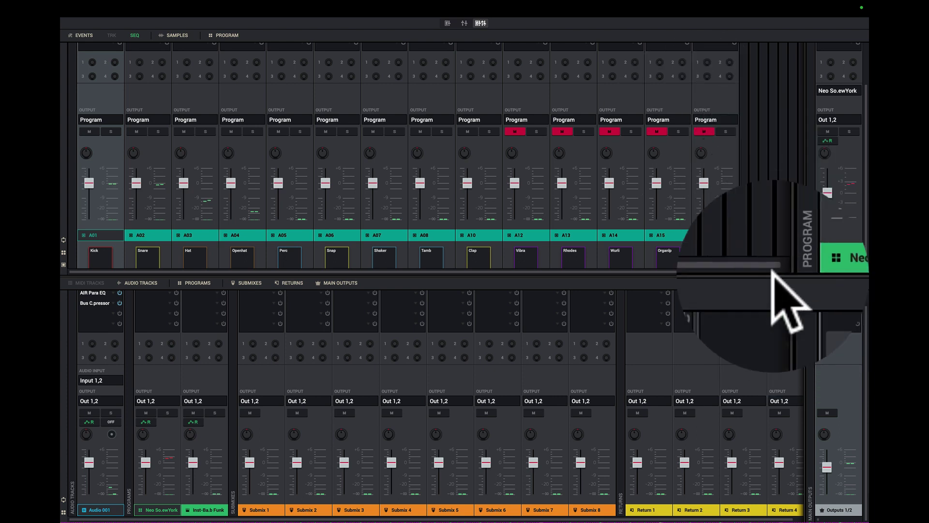
drag(771, 272, 775, 250)
Step: Load the factory Master Buss HipHop.xfx rack from 10 Mastering onto the Main Outputs inserts
click(859, 269)
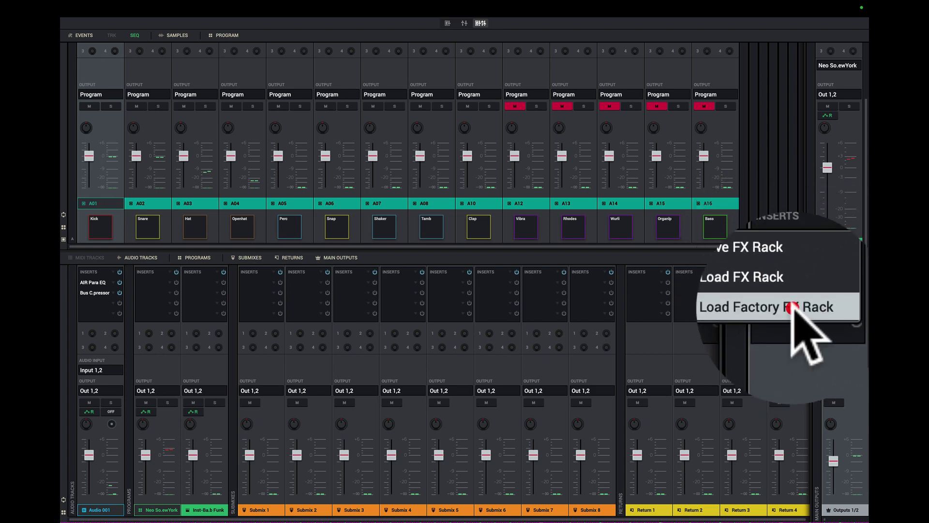
click(792, 307)
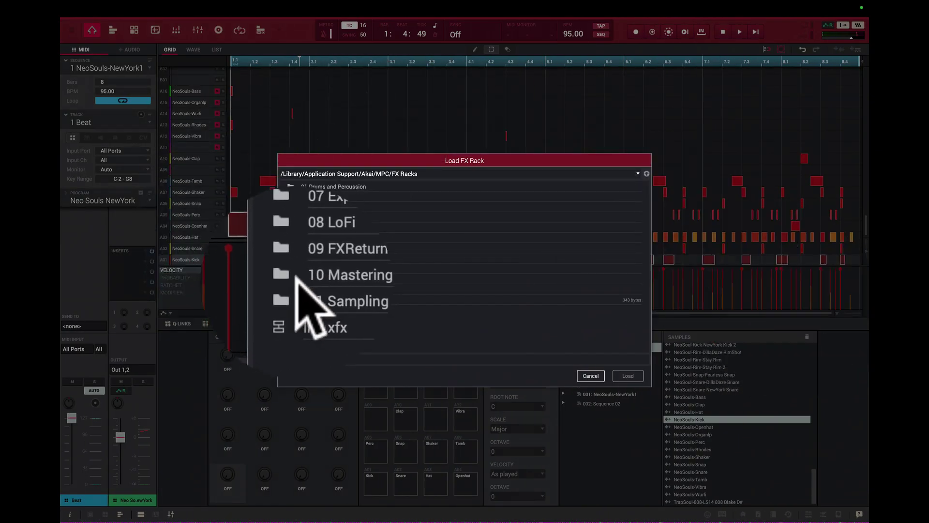
double_click(288, 276)
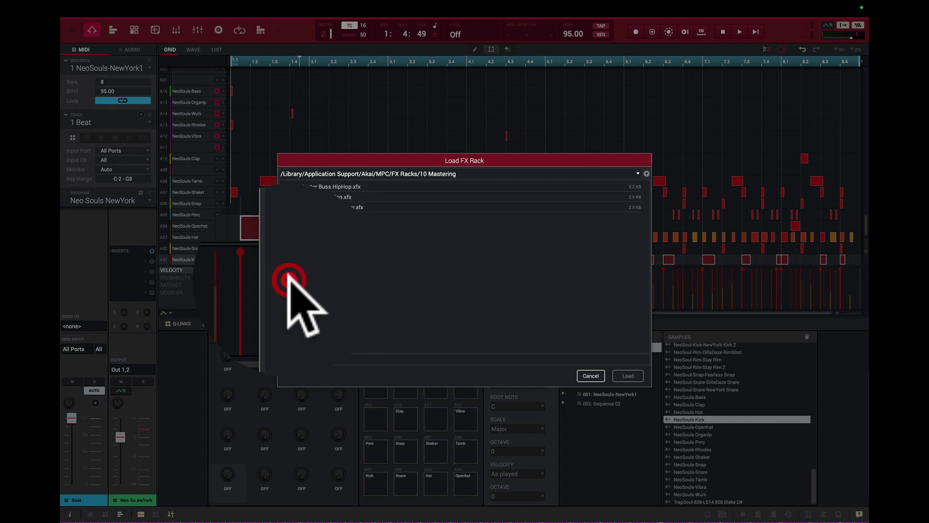
click(310, 184)
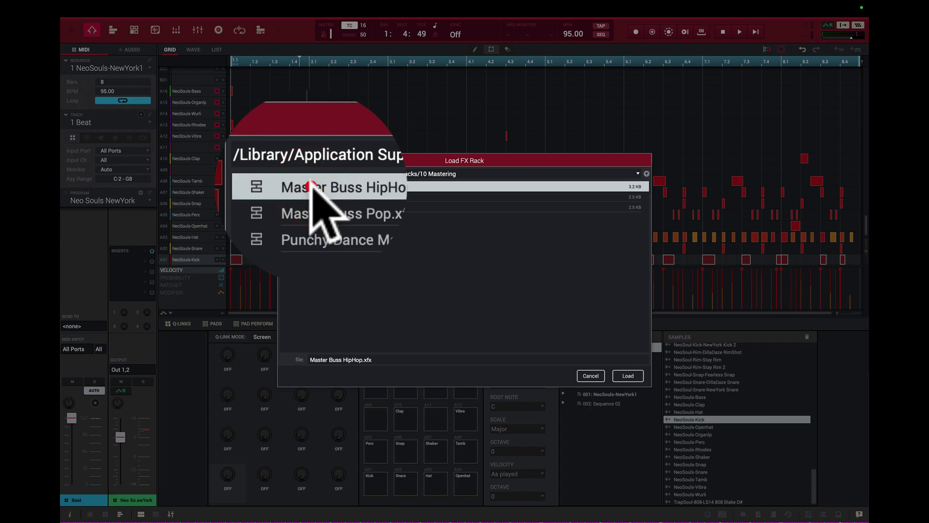
double_click(308, 188)
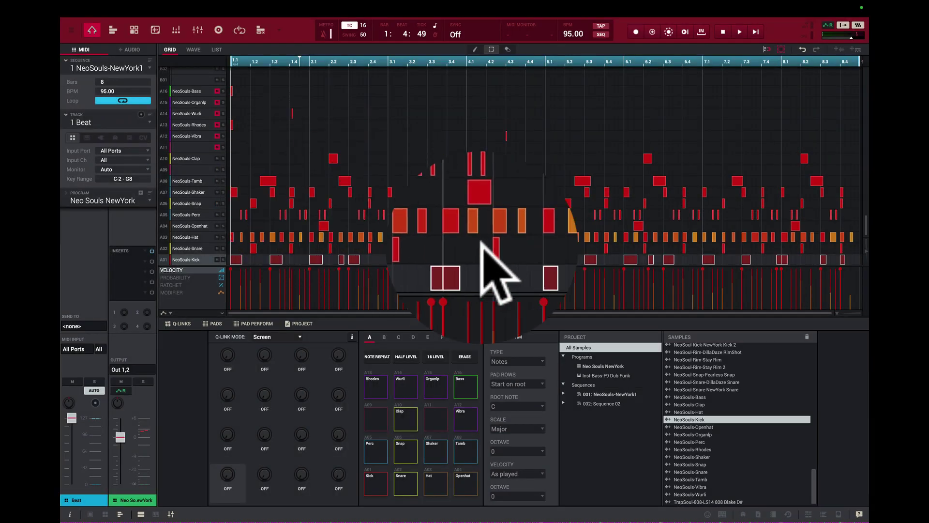
Step: Return to the mixer view and close the program channel's name field without renaming it
key(alt+Right)
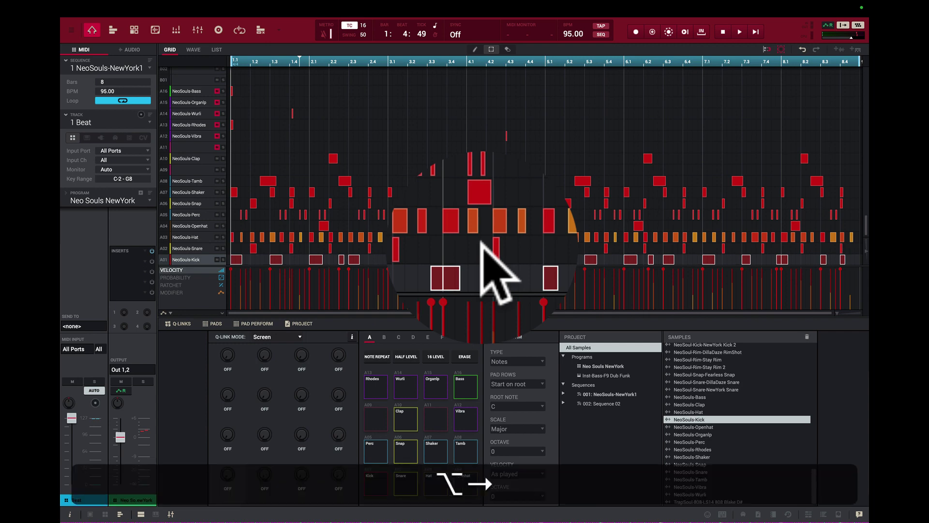
key(ctrl+alt+Right)
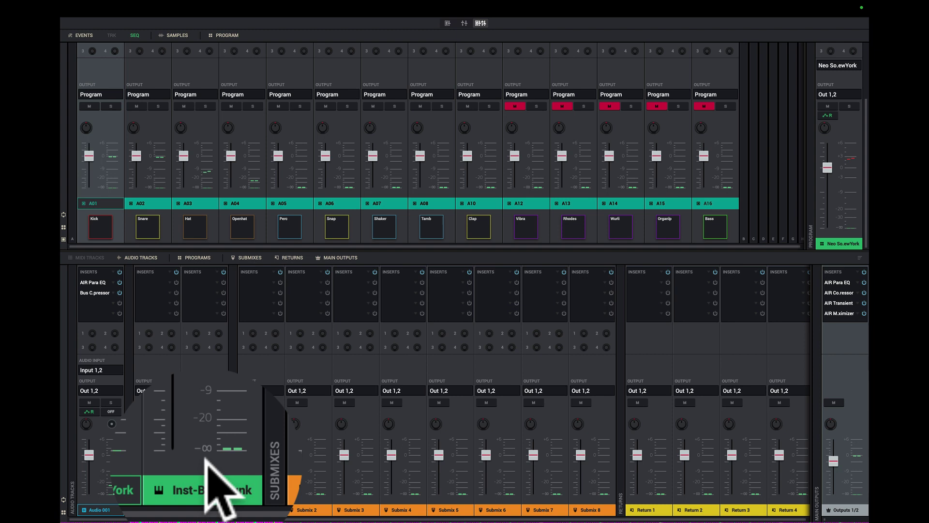
double_click(103, 510)
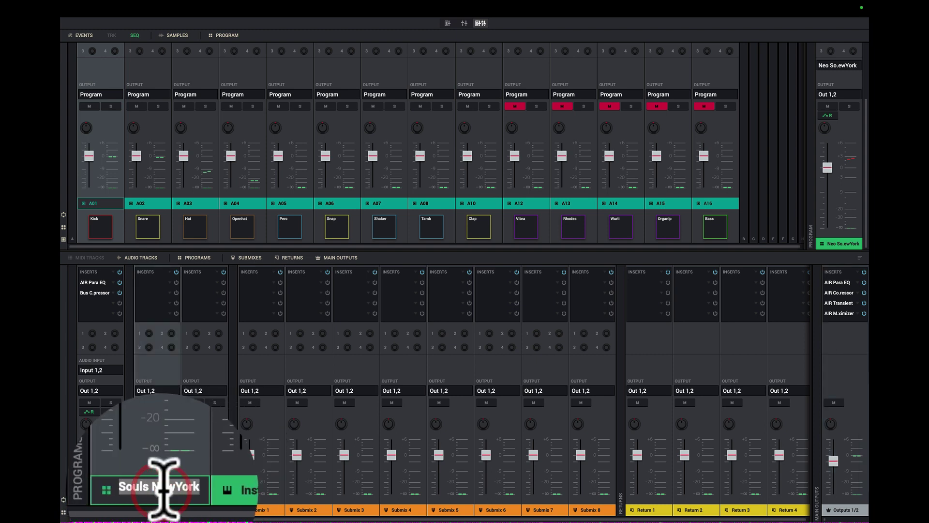
key(Return)
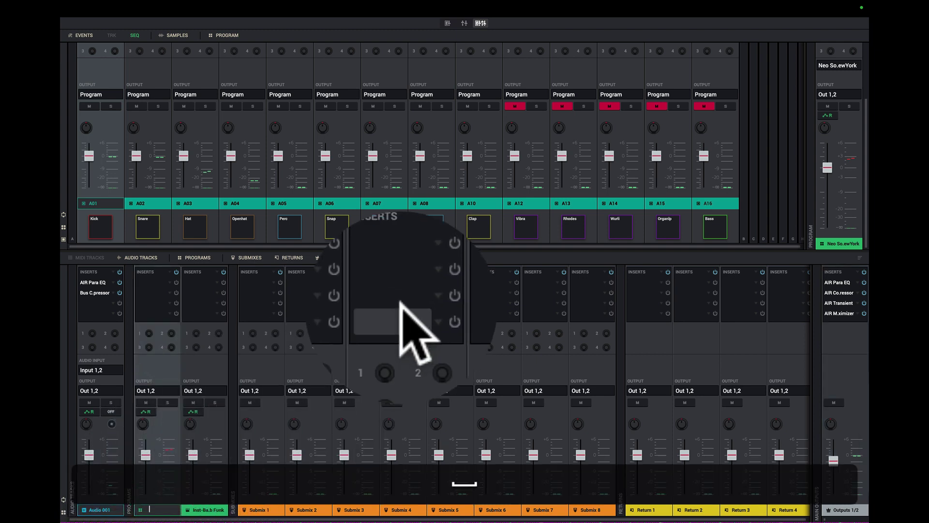
Step: Play and stop the beat, then insert AIR Limiter on the Neo Souls NewYork program's first slot
key(space)
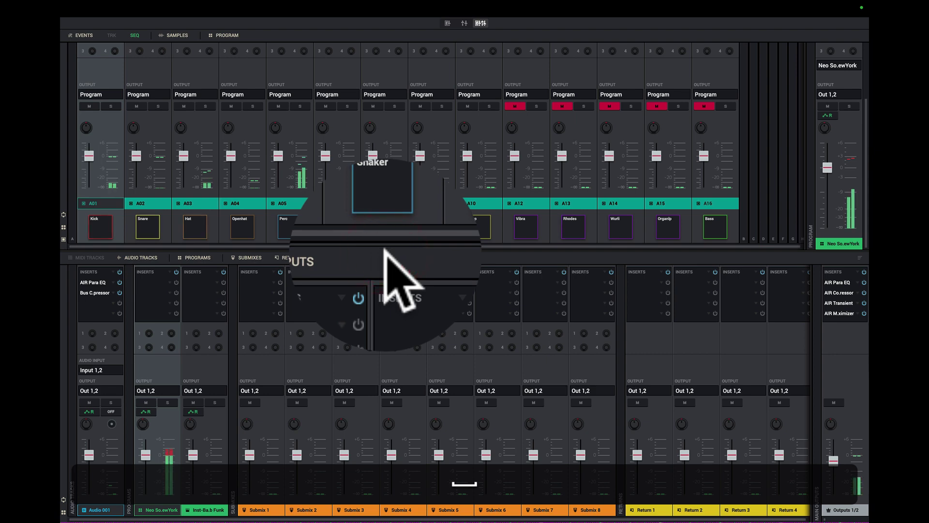
key(space)
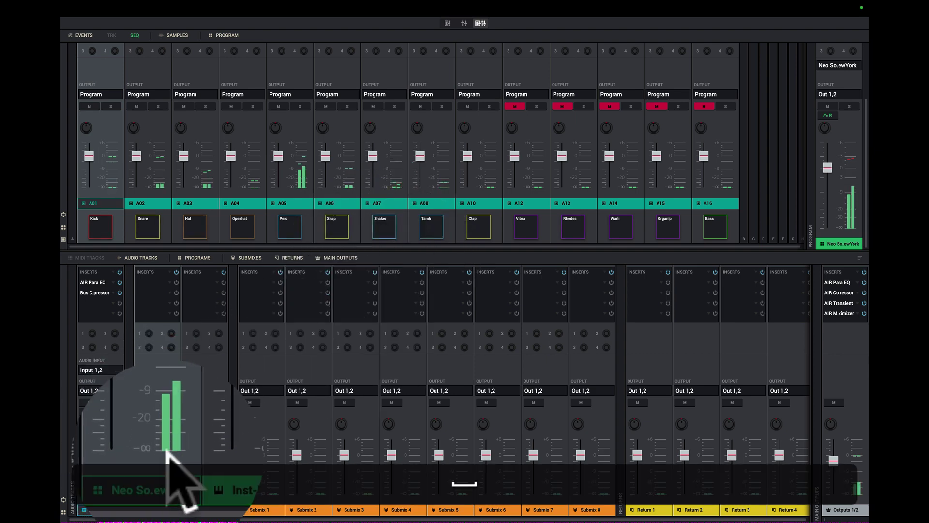
click(169, 281)
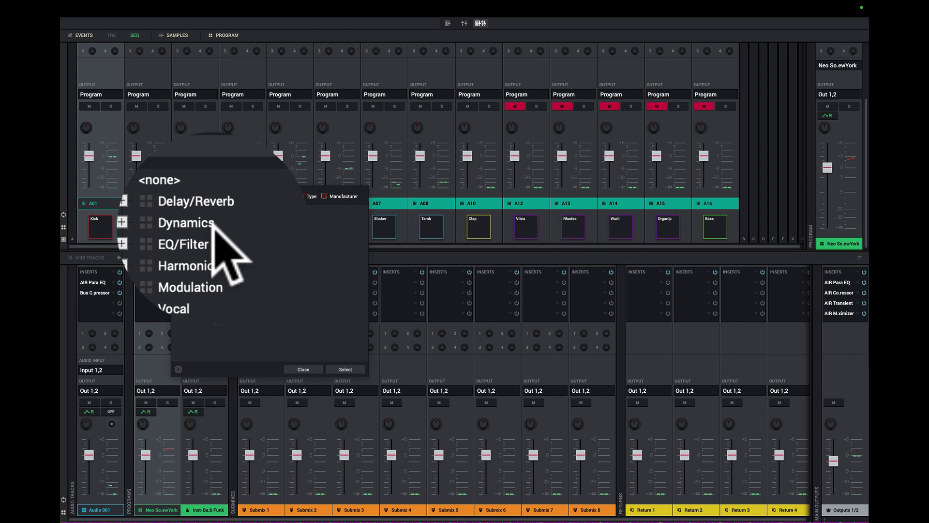
click(175, 225)
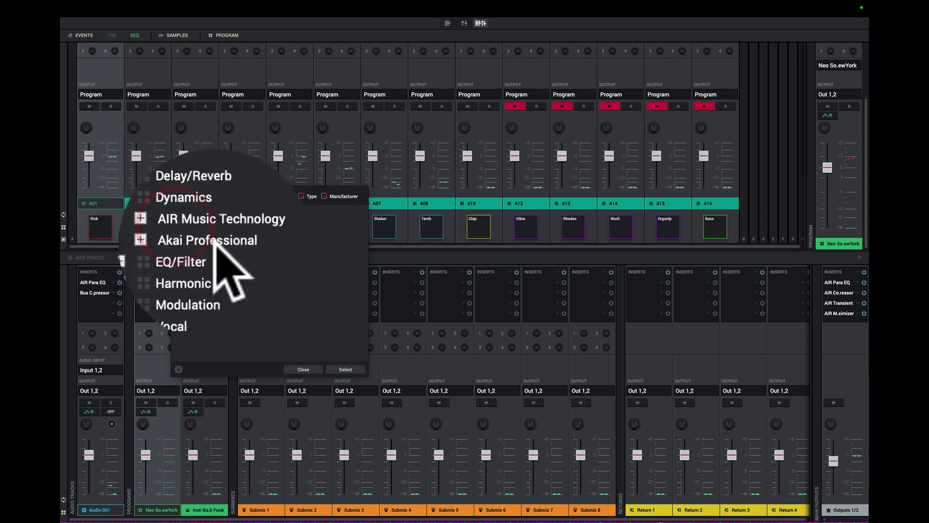
click(185, 238)
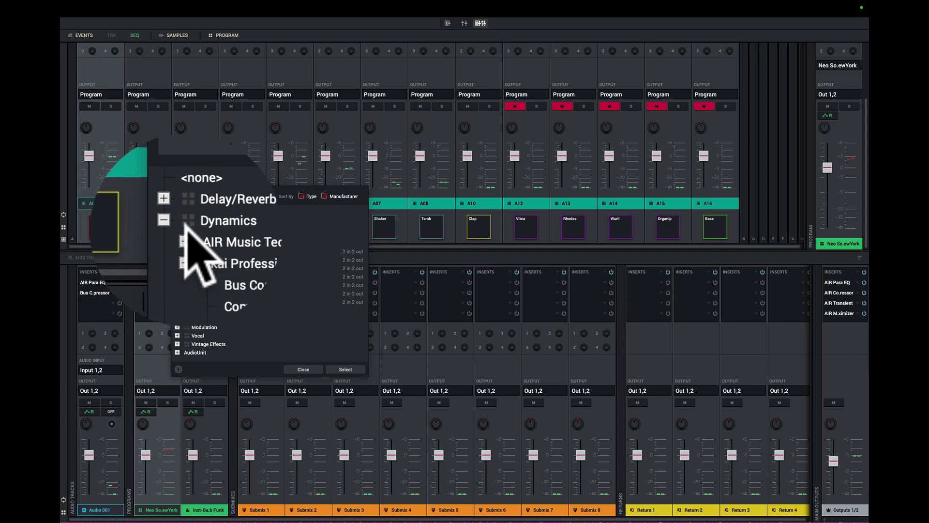
click(185, 230)
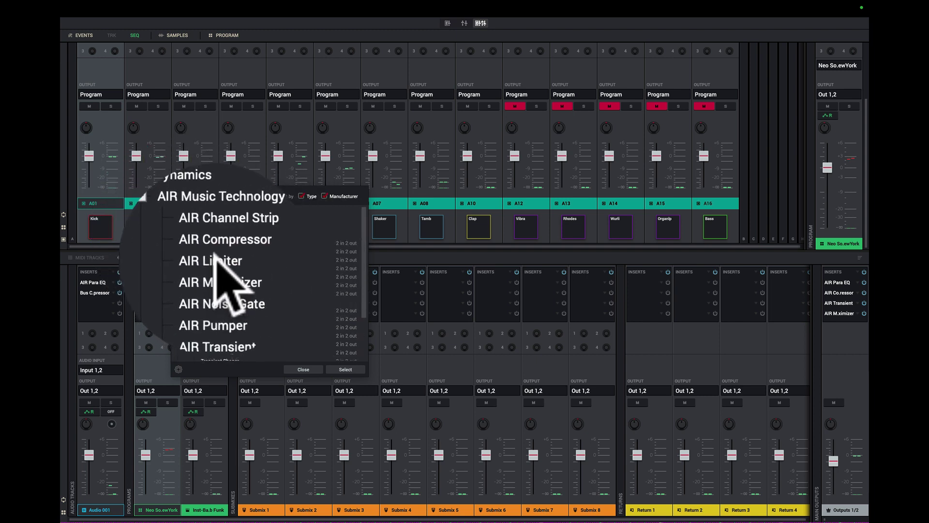
double_click(215, 256)
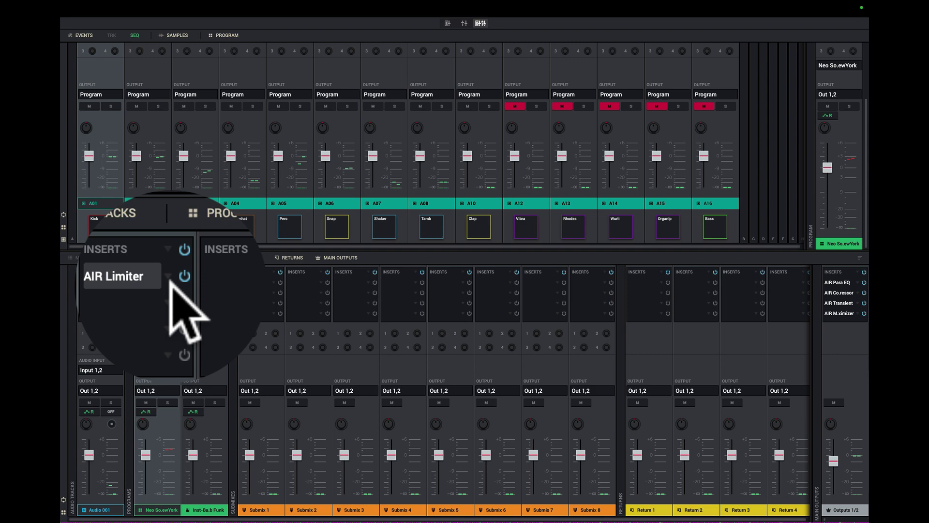
Step: Insert AIR Reverb from Delay/Reverb > AIR Music Technology on Return 1
click(661, 284)
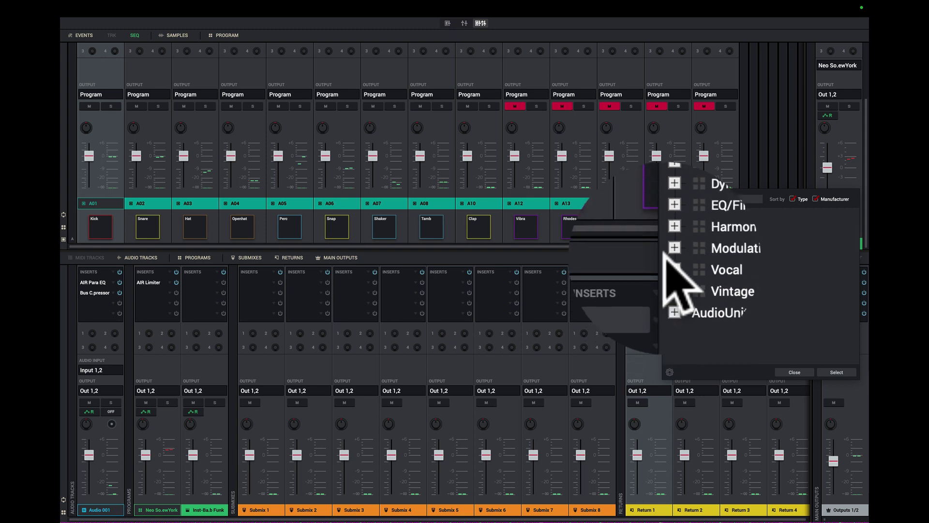
click(667, 219)
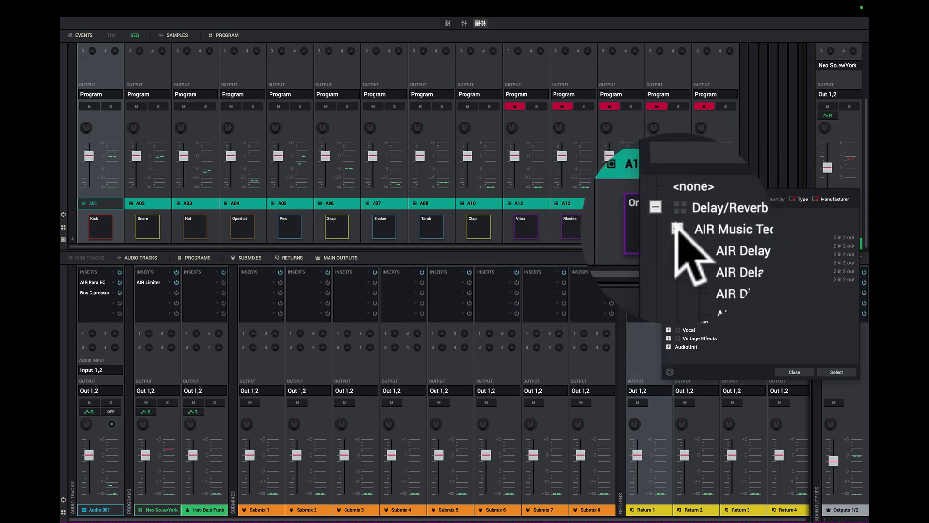
click(677, 227)
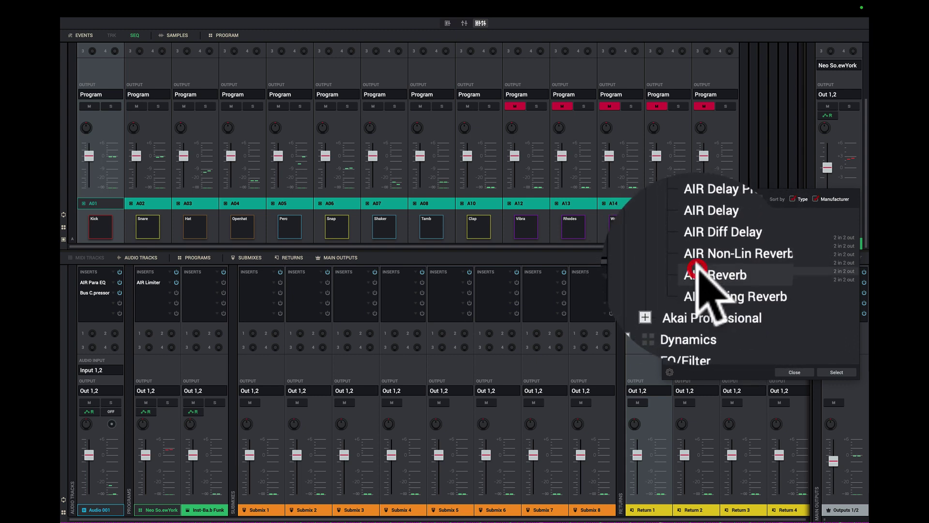
double_click(697, 267)
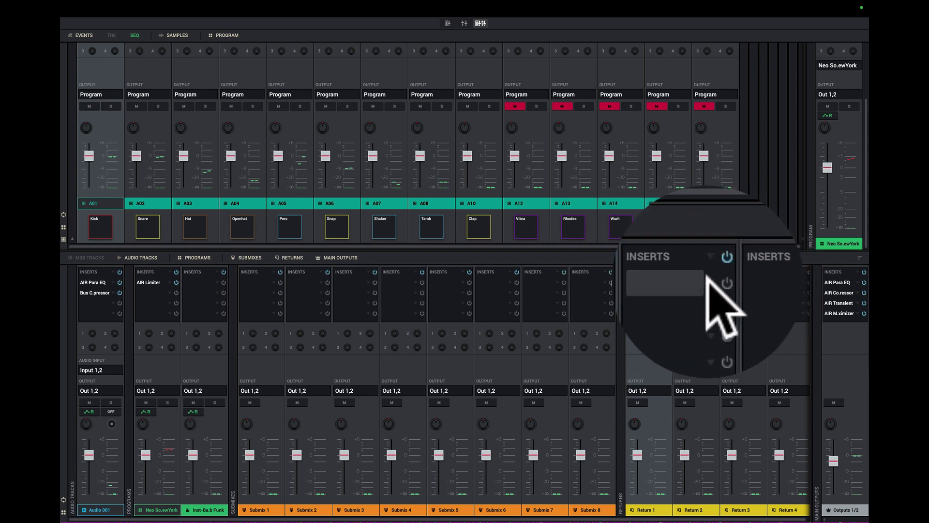
Step: Load Sixth Sample's Deelay AudioUnit plugin on Return 2
double_click(707, 278)
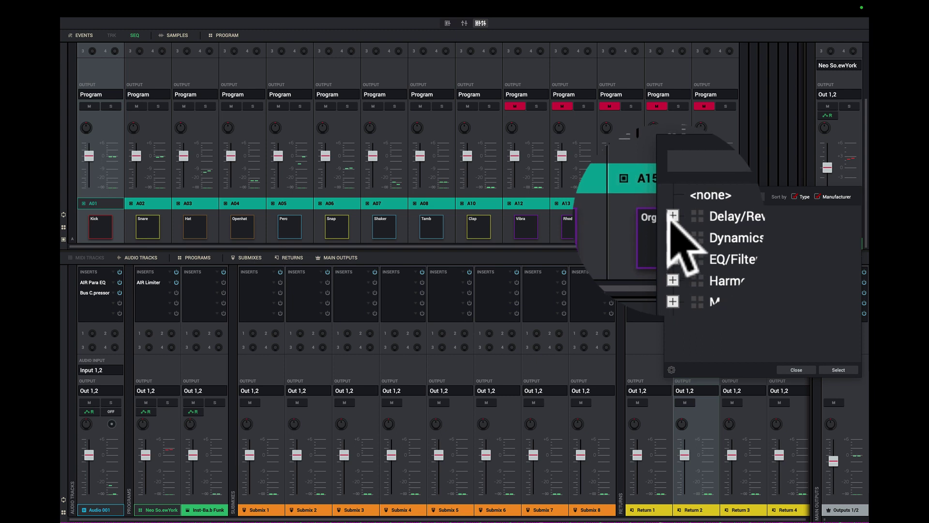
click(670, 215)
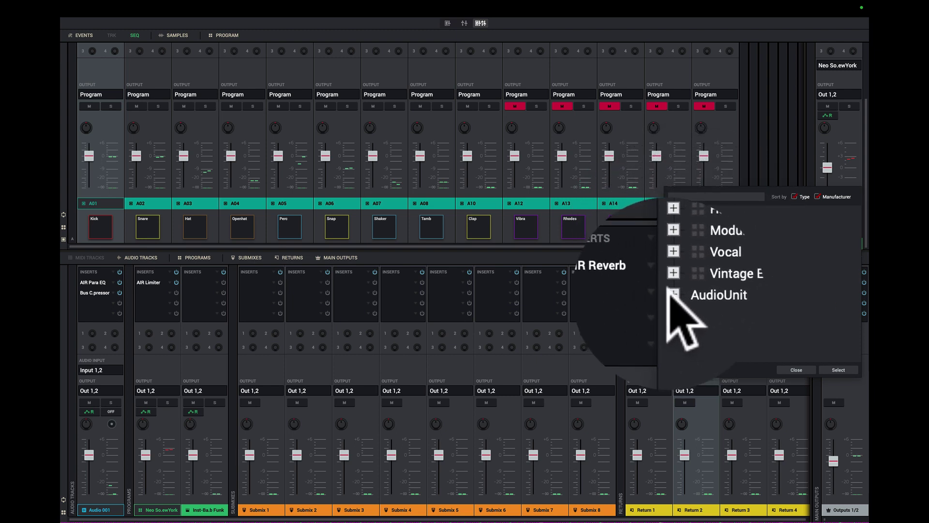
click(670, 292)
scroll(719, 326, down, 3)
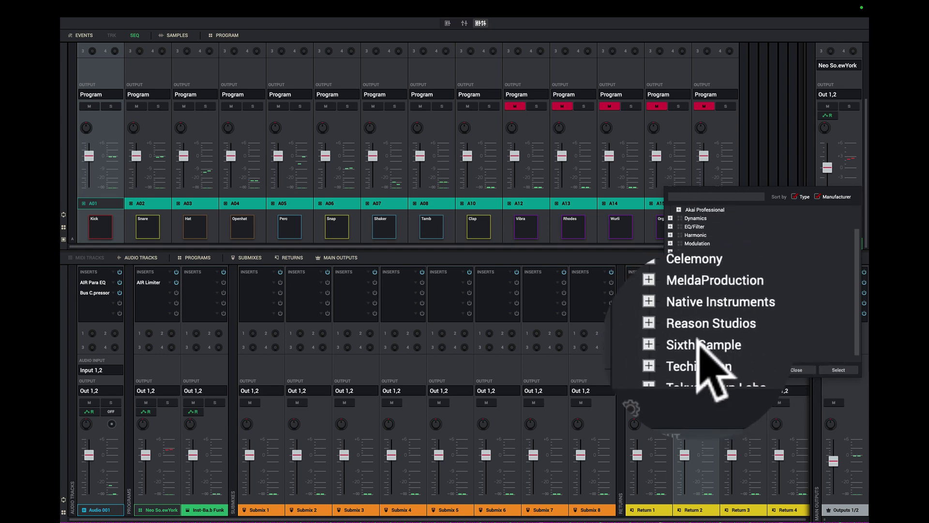
click(674, 344)
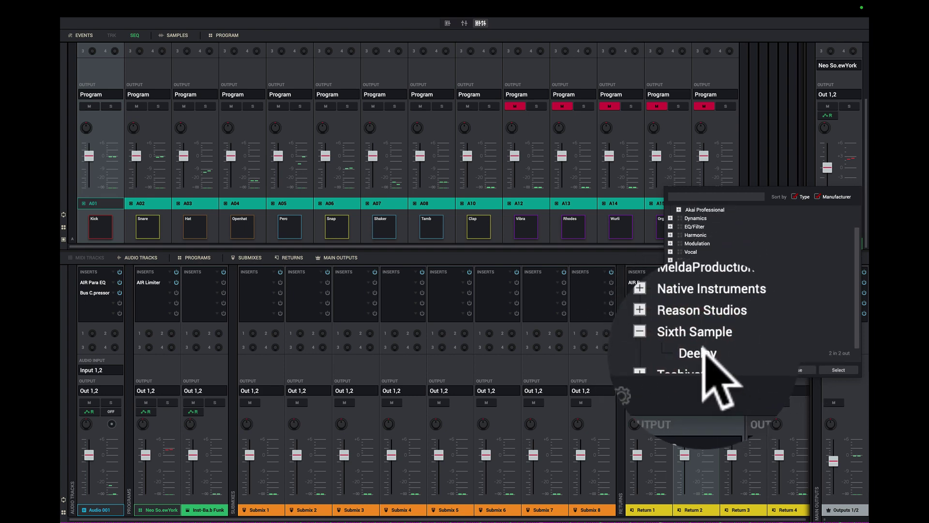
double_click(704, 352)
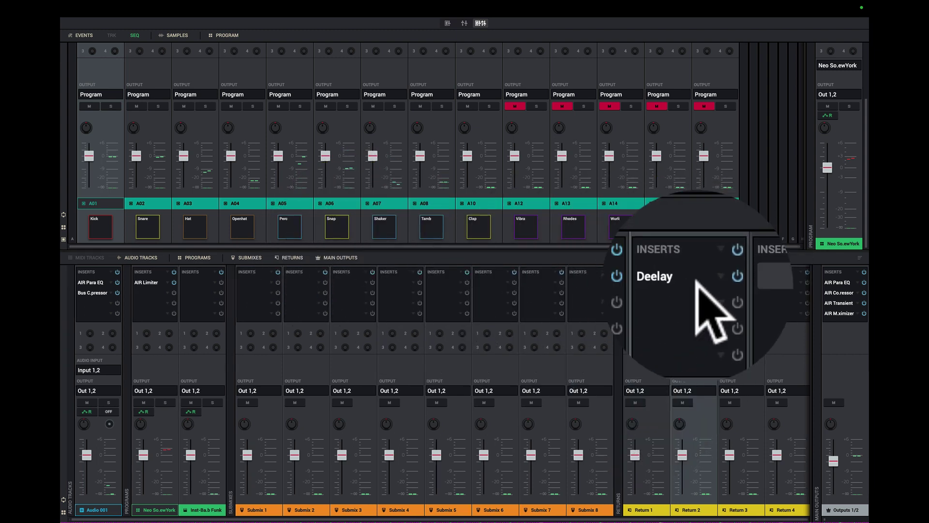
Step: Save the project with Save As Template ticked under the name Neo Souls.xpj
key(ctrl+Left)
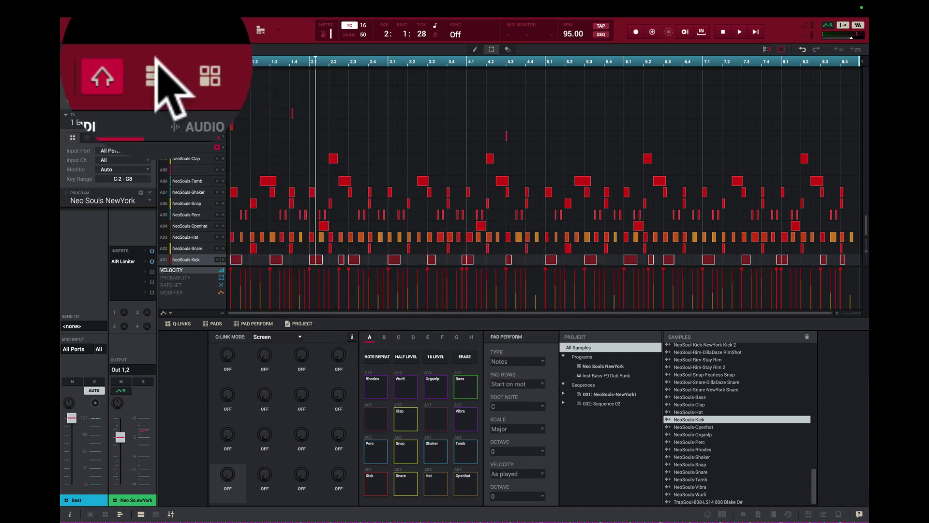
mouse_move(136, 15)
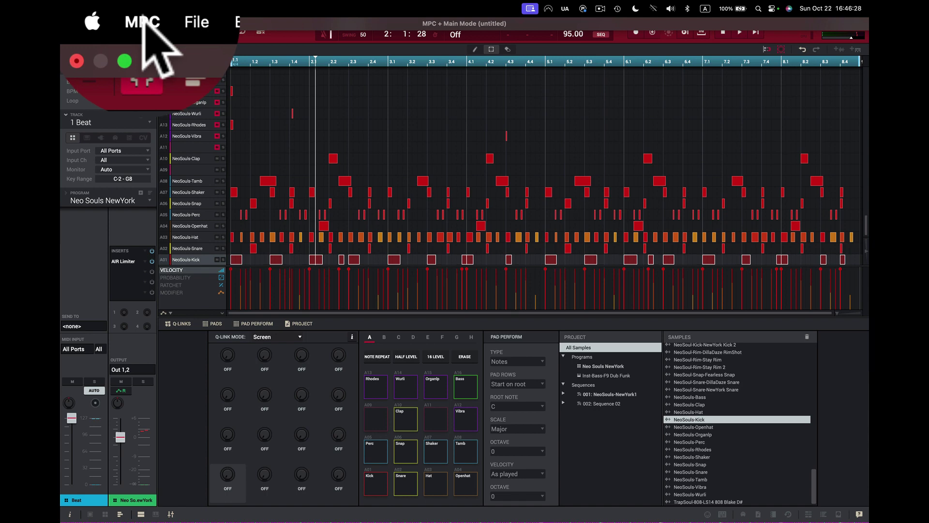
click(144, 22)
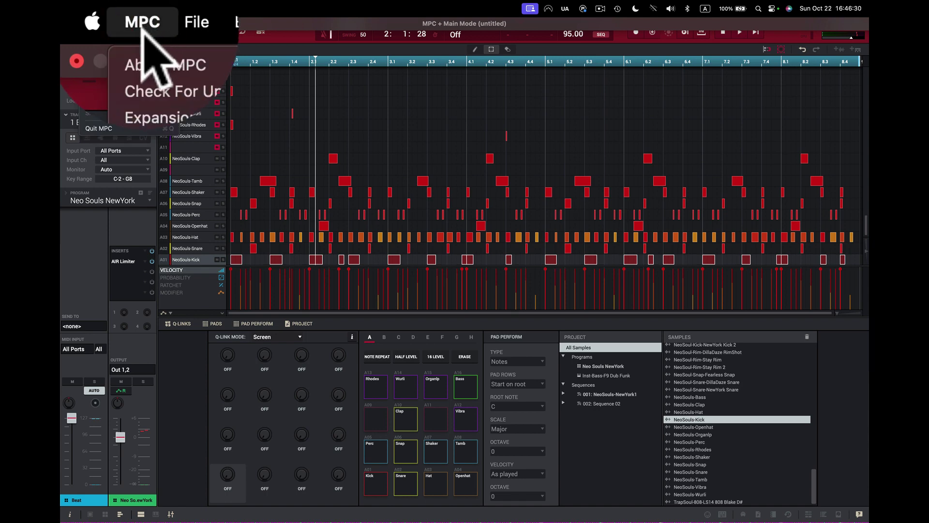
mouse_move(157, 24)
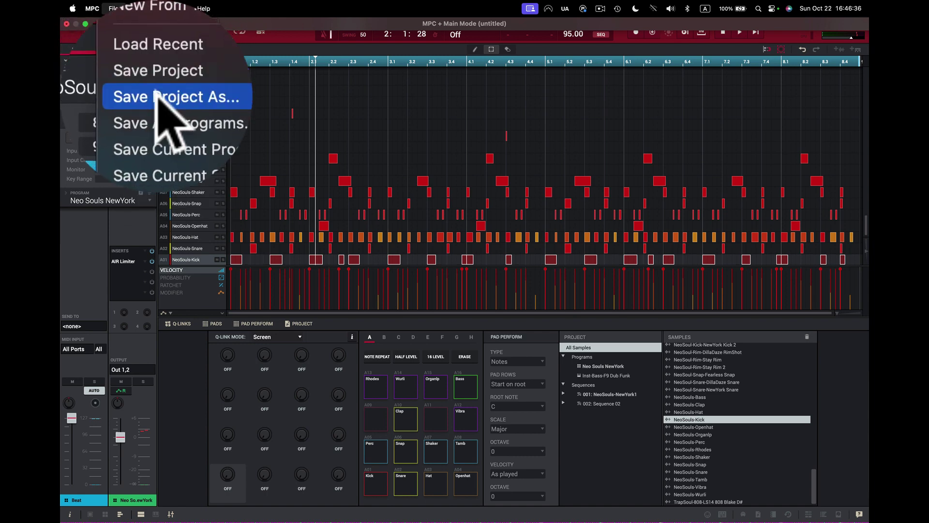
click(156, 93)
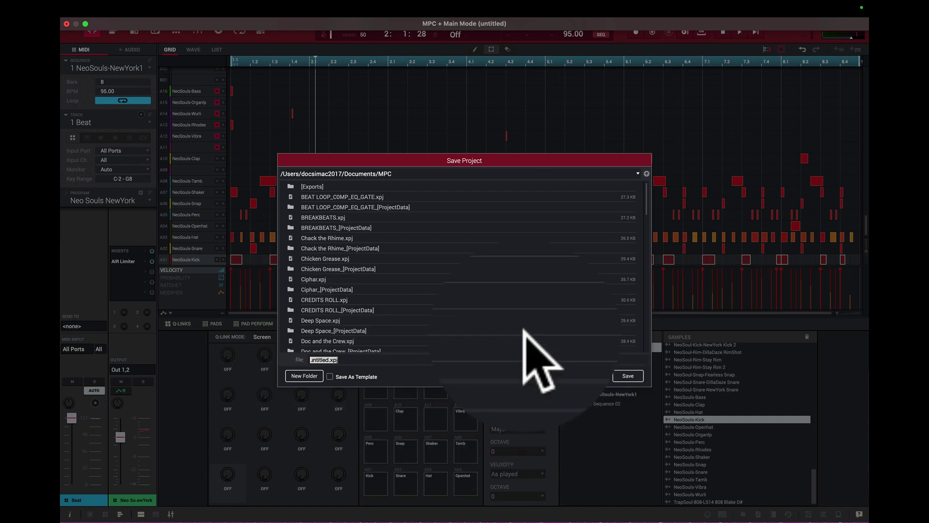
click(330, 376)
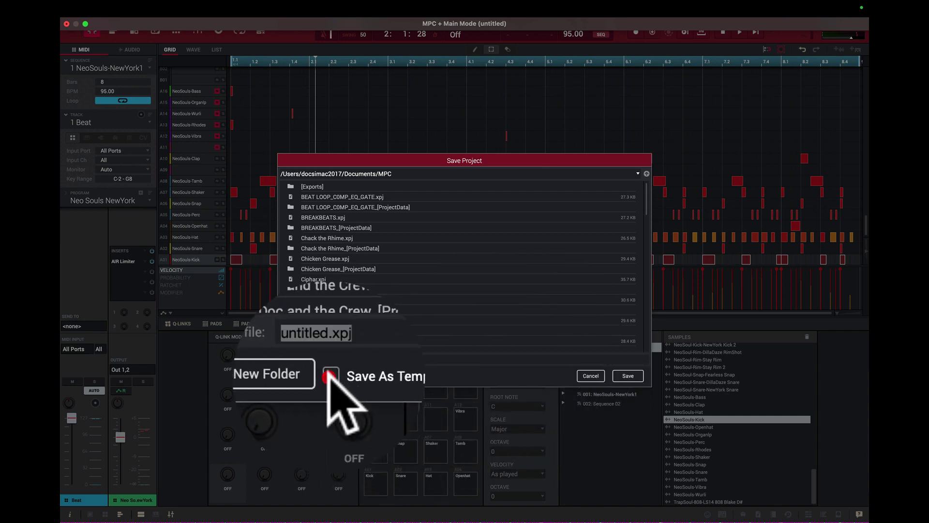
click(335, 360)
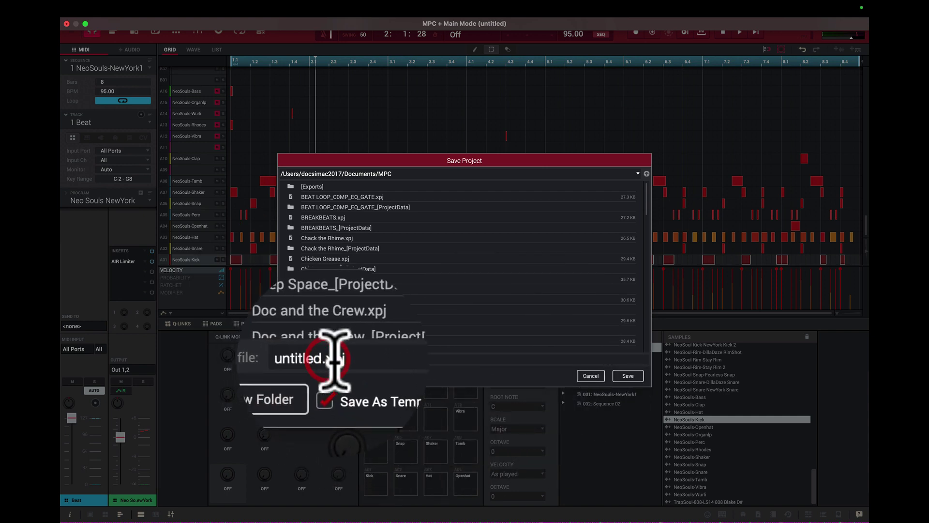
drag(335, 360, 288, 360)
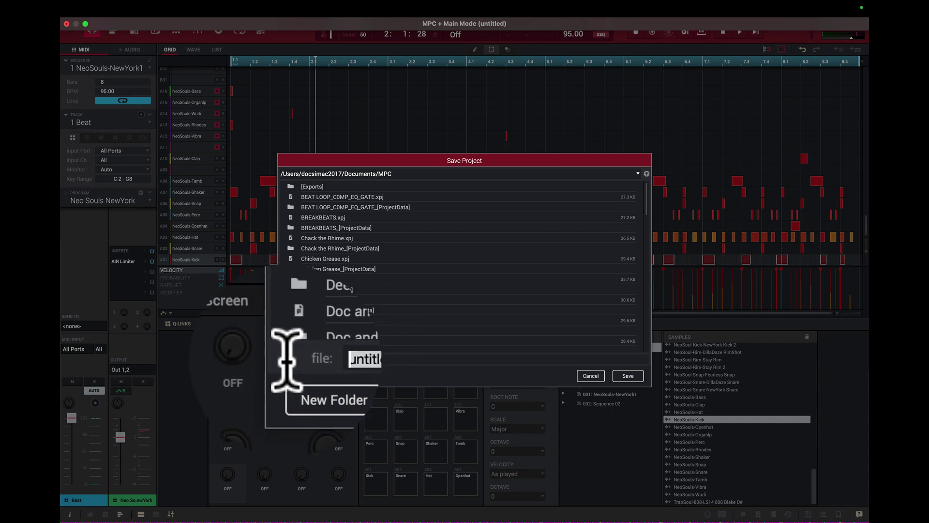
text(N)
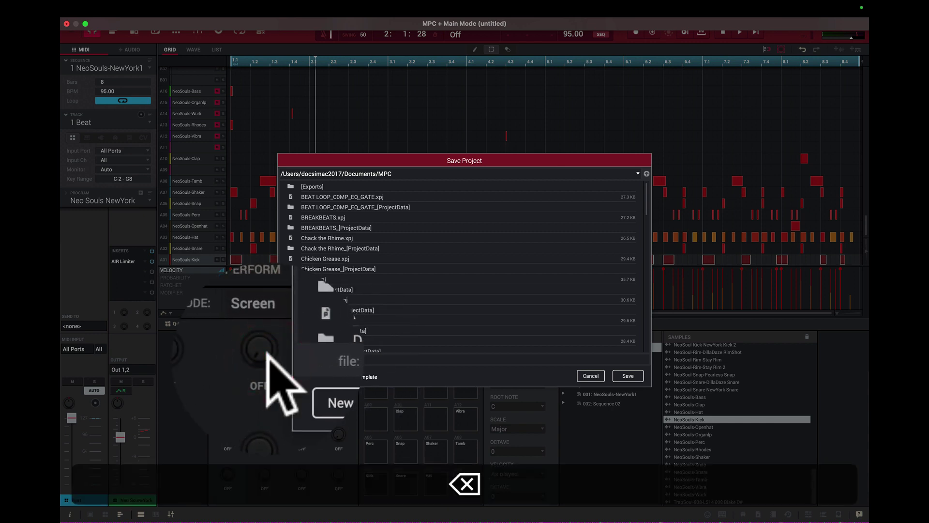
text(o Souls.xpj)
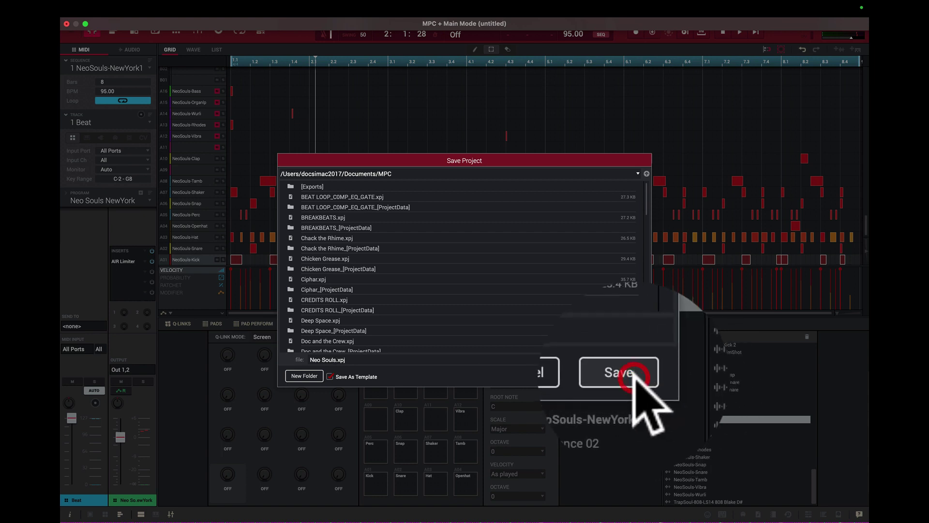
click(629, 376)
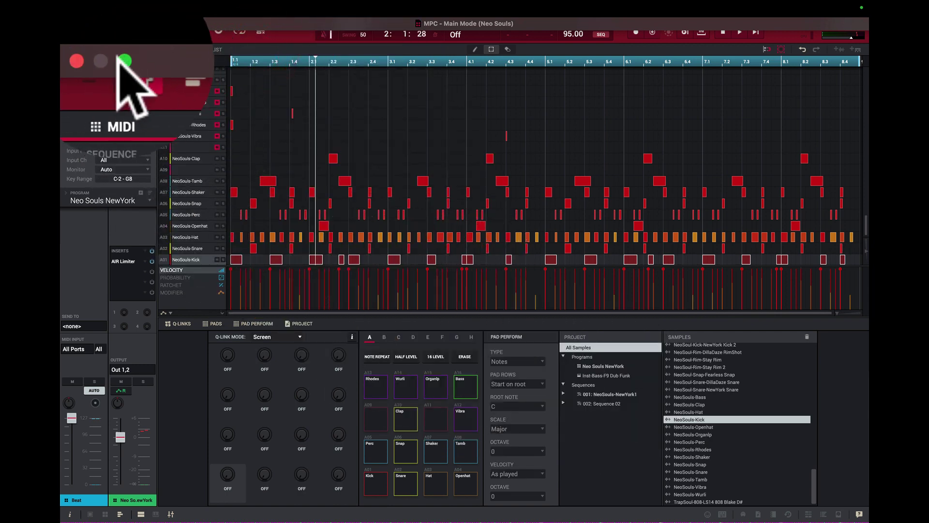
Step: Start a new Empty Project from the Neo Souls template and open its full mixer
mouse_move(141, 43)
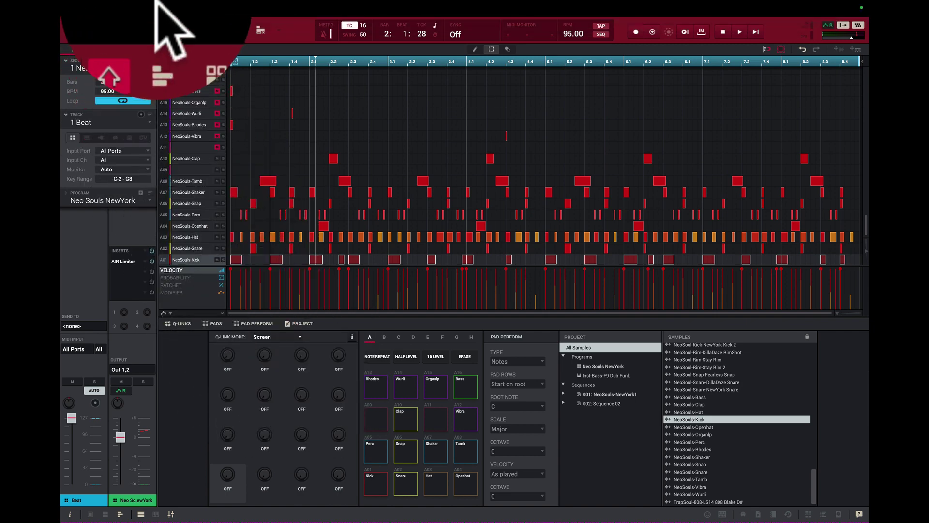
click(154, 19)
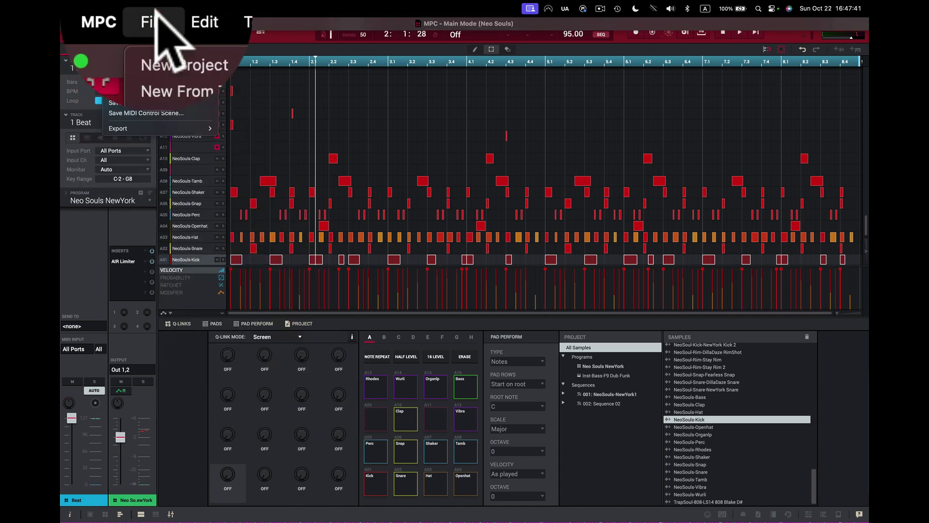
click(155, 64)
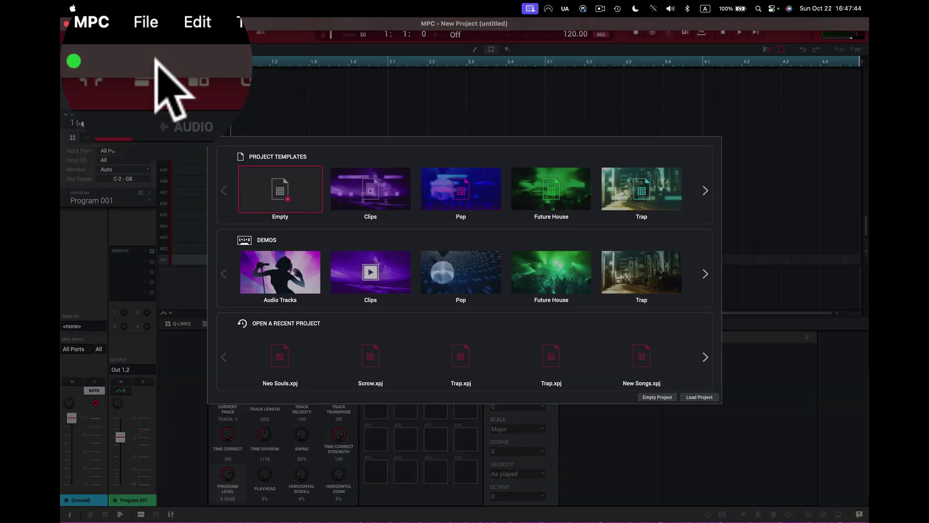
click(657, 397)
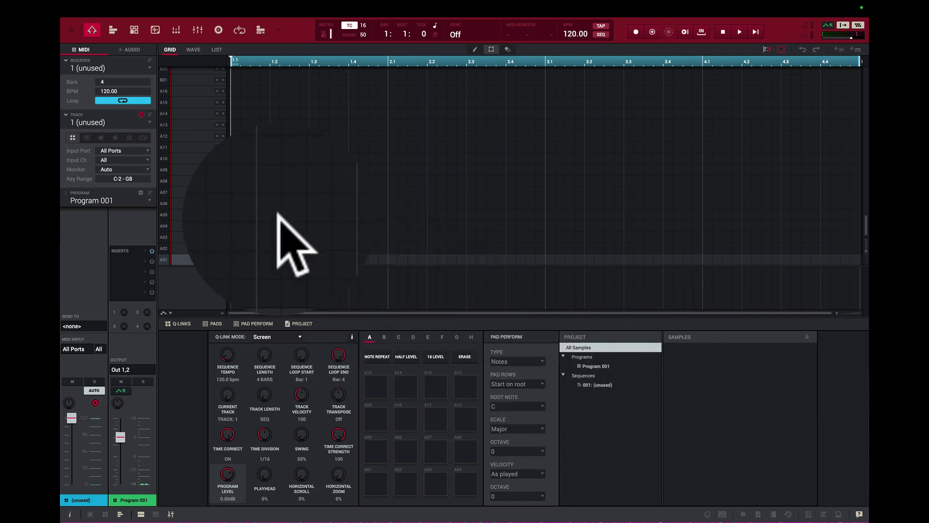
mouse_move(111, 11)
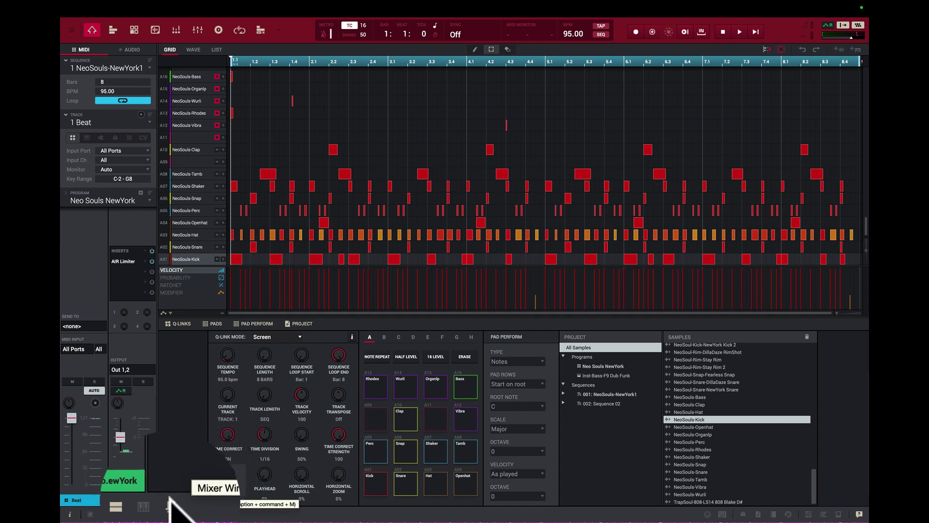
key(ctrl+Right)
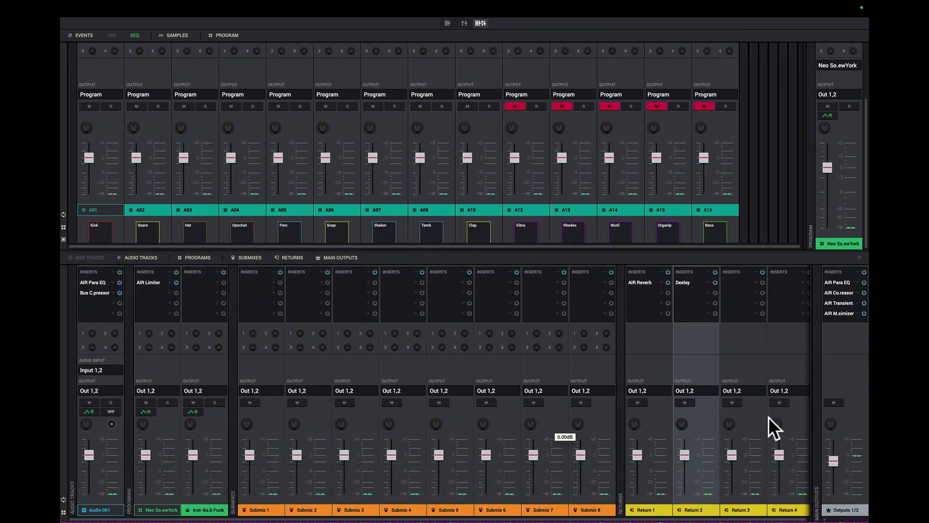